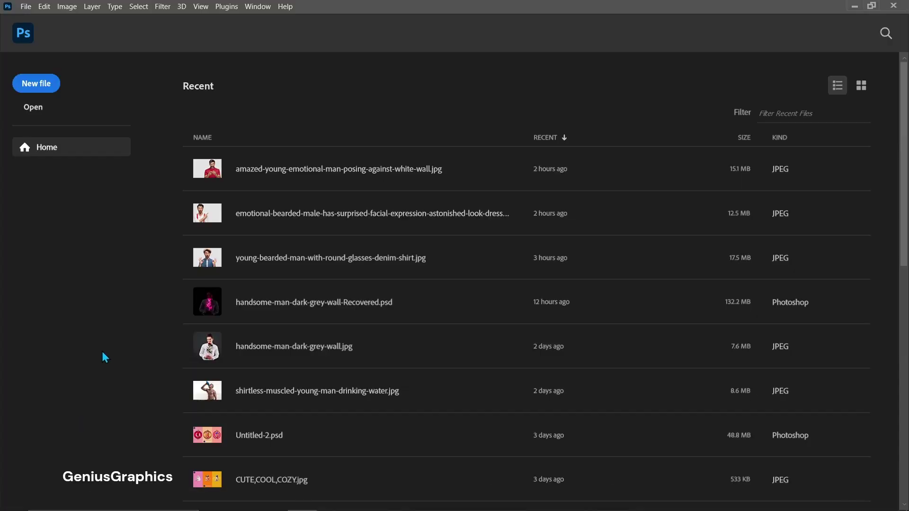
# Step: Create a new 1920 x 1080 px document at 300 ppi named SOCIAL MEDIA POSTER
pyautogui.hotkey('ctrl', 'n')
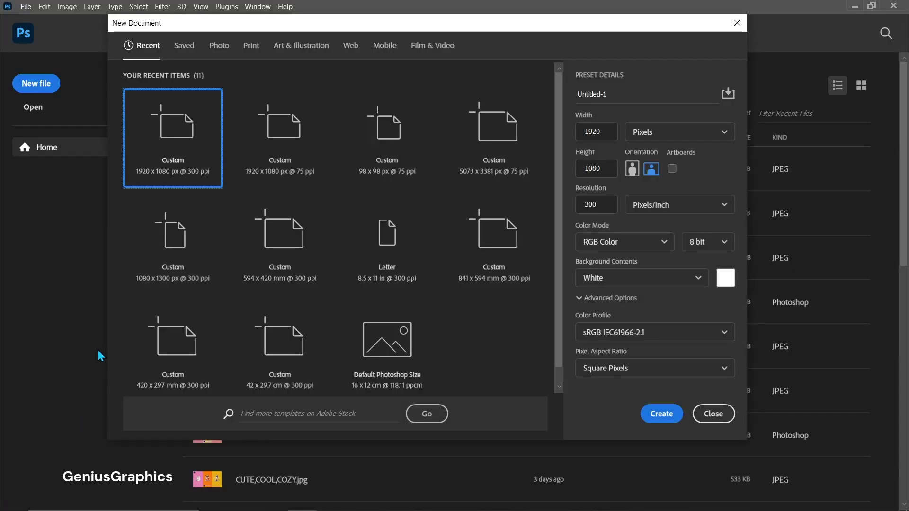
pyautogui.moveTo(625, 92); pyautogui.dragTo(571, 103)
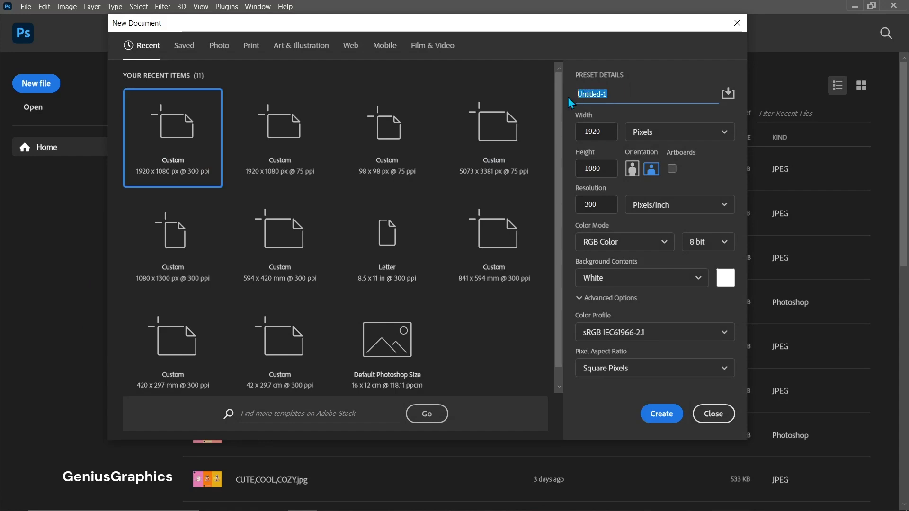
pyautogui.write('SOCIAL MEDIA POSTER')
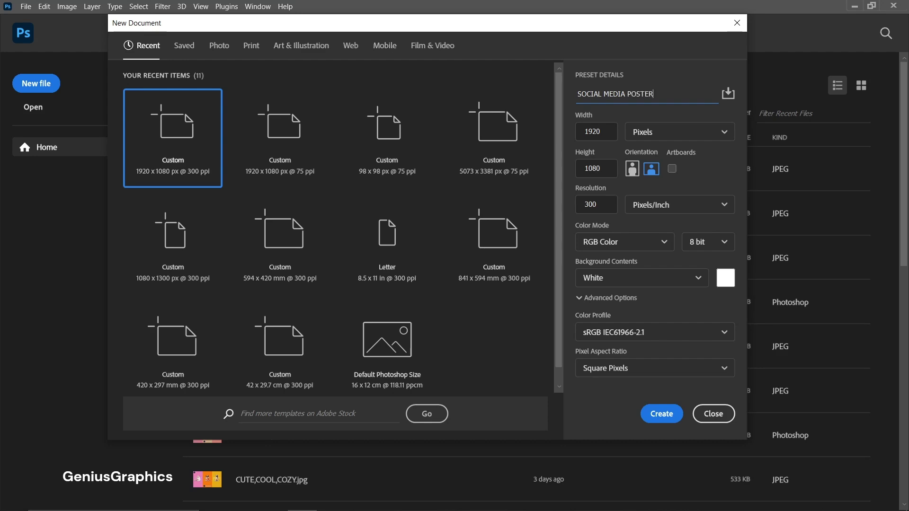
pyautogui.click(661, 414)
# Step: Place two vertical guides on the canvas, at about 500 px and about 1450 px
pyautogui.hscroll(6, 601, 310)
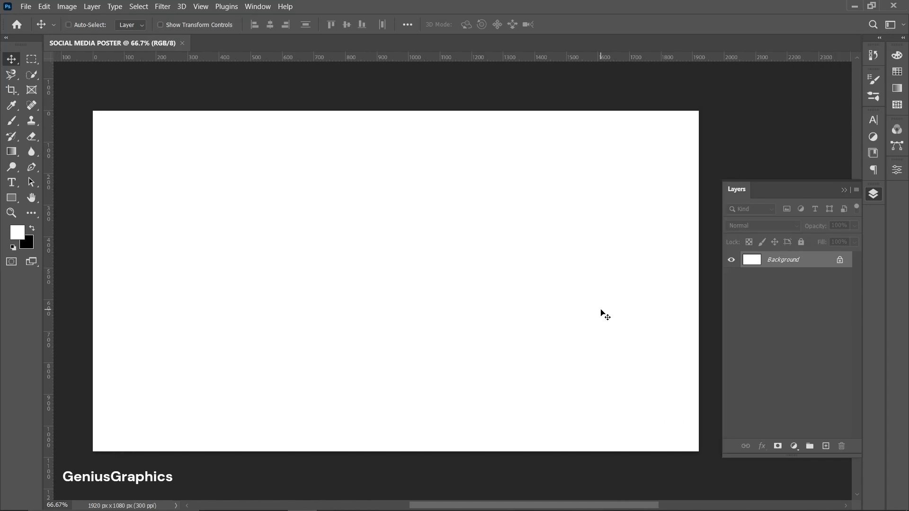
pyautogui.hscroll(-1, 600, 310)
pyautogui.moveTo(51, 327); pyautogui.dragTo(260, 316)
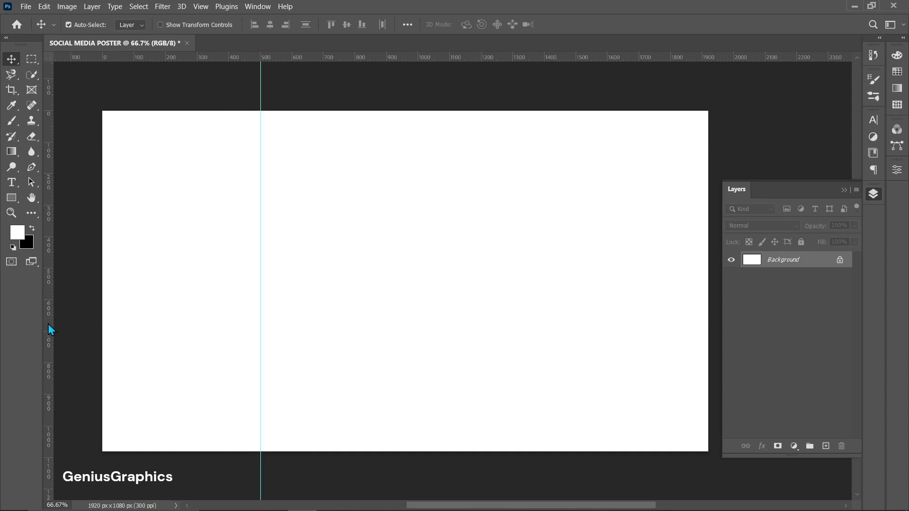
pyautogui.moveTo(50, 329); pyautogui.dragTo(553, 302)
pyautogui.moveTo(552, 339); pyautogui.dragTo(560, 336)
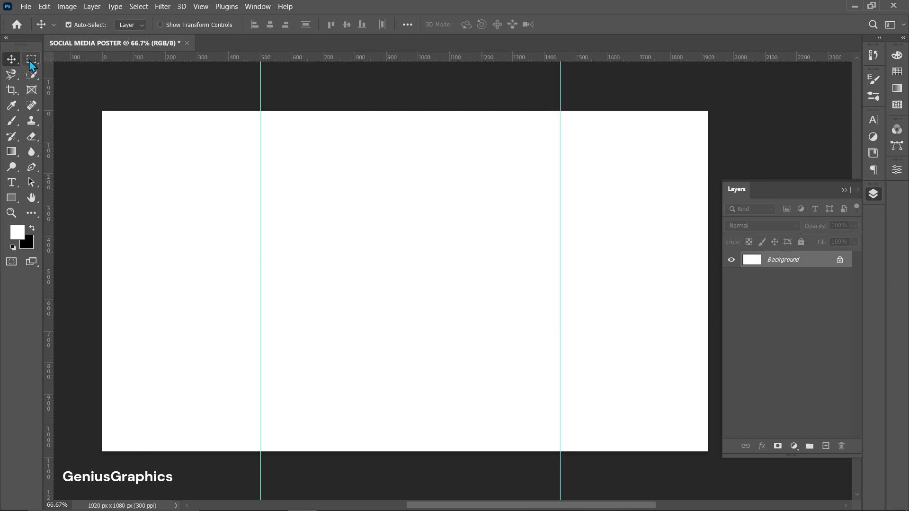
# Step: Select a rectangle about 200 px high between the two guides and fill it with a light purple Solid Color layer
pyautogui.click(31, 59)
pyautogui.moveTo(262, 254); pyautogui.dragTo(560, 315)
pyautogui.click(794, 446)
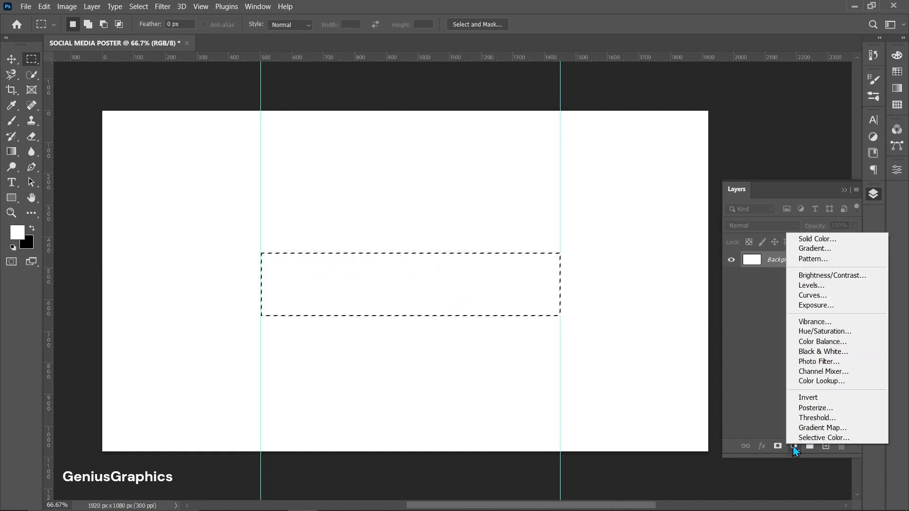
pyautogui.click(817, 239)
pyautogui.click(591, 165)
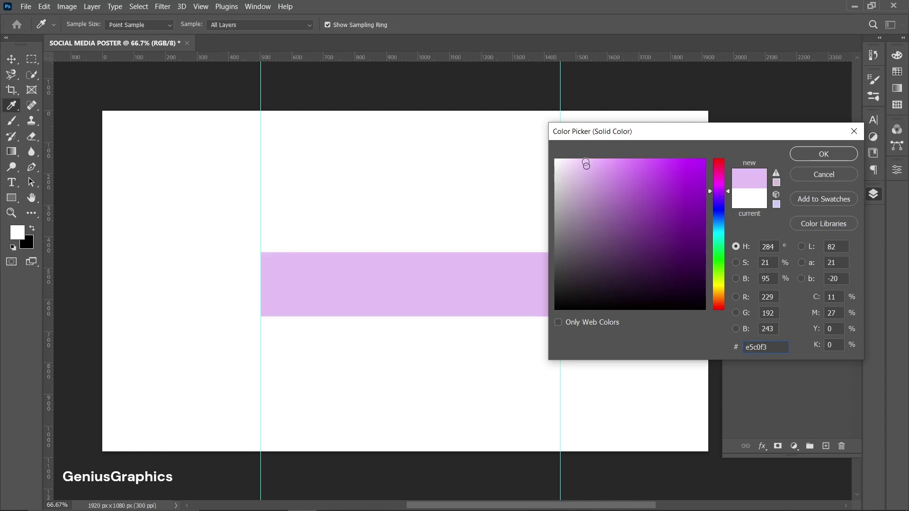
pyautogui.click(824, 154)
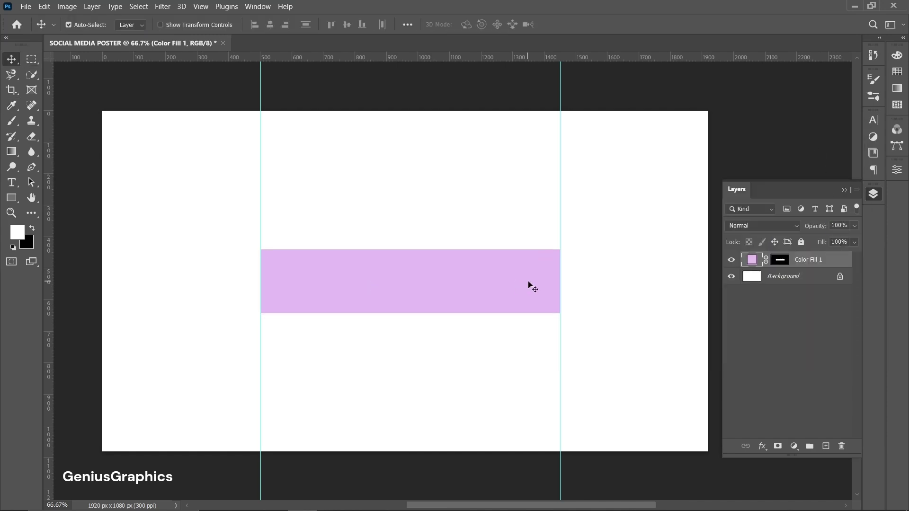
# Step: Transform the light purple bar: move it to the upper part of the canvas and skew it vertically by -8°
pyautogui.hotkey('ctrl', 't')
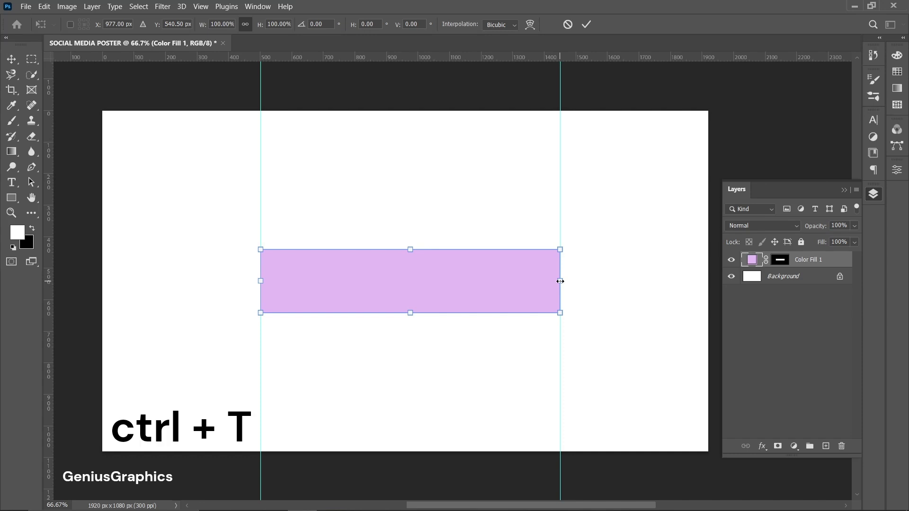
pyautogui.moveTo(410, 268); pyautogui.dragTo(410, 214)
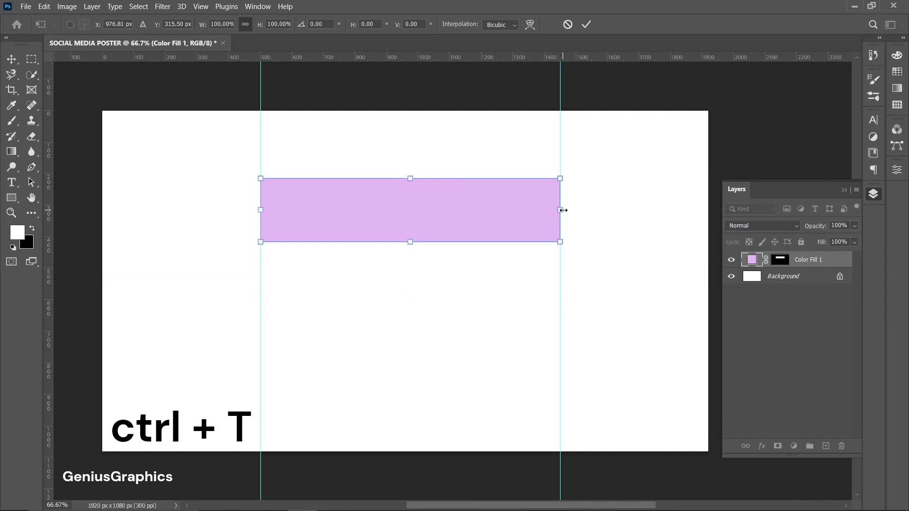
pyautogui.moveTo(562, 214); pyautogui.dragTo(561, 167)
pyautogui.press('Return')
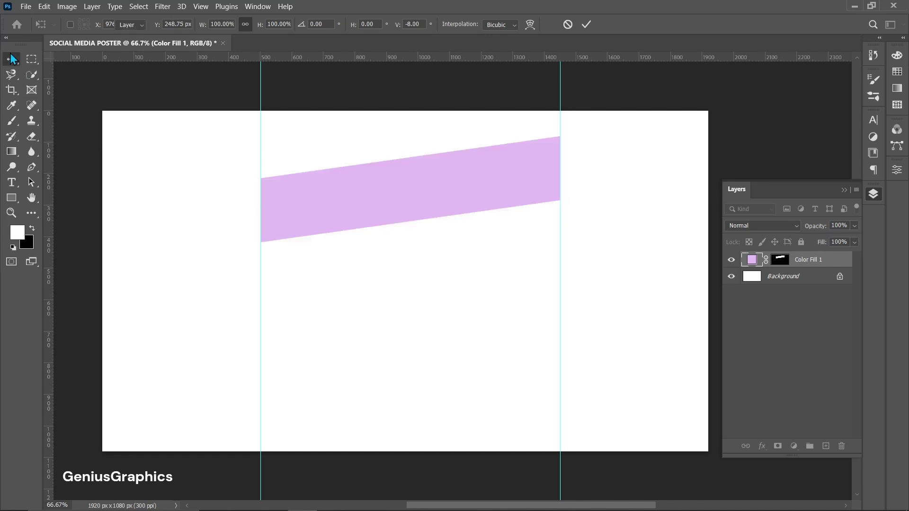
# Step: Duplicate the slanted bar twice below the original, leaving even narrow gaps between the three bars
pyautogui.moveTo(394, 202); pyautogui.dragTo(393, 382)
pyautogui.scroll(3, 394, 249)
pyautogui.scroll(-3, 393, 382)
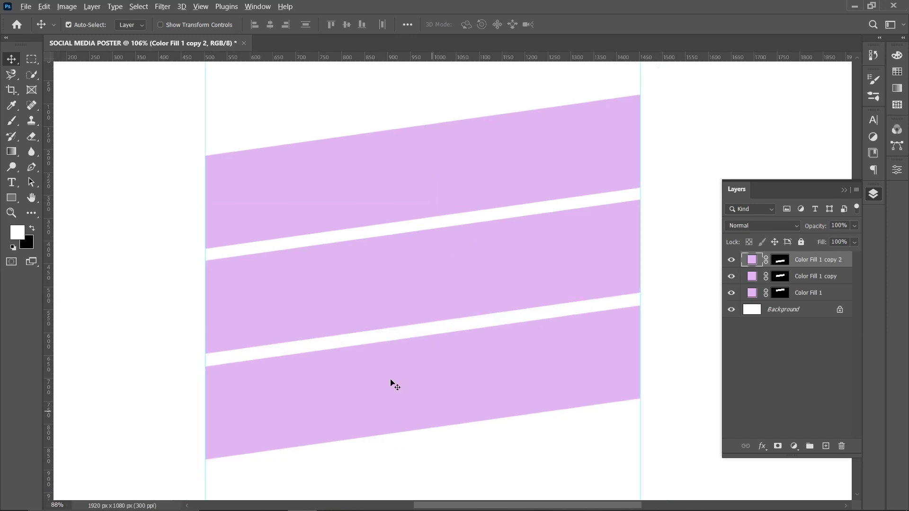
pyautogui.scroll(2, 392, 359)
pyautogui.moveTo(370, 348)
pyautogui.mouseDown()
pyautogui.moveTo(372, 323)
pyautogui.moveTo(378, 337)
pyautogui.mouseUp()
pyautogui.scroll(2, 369, 348)
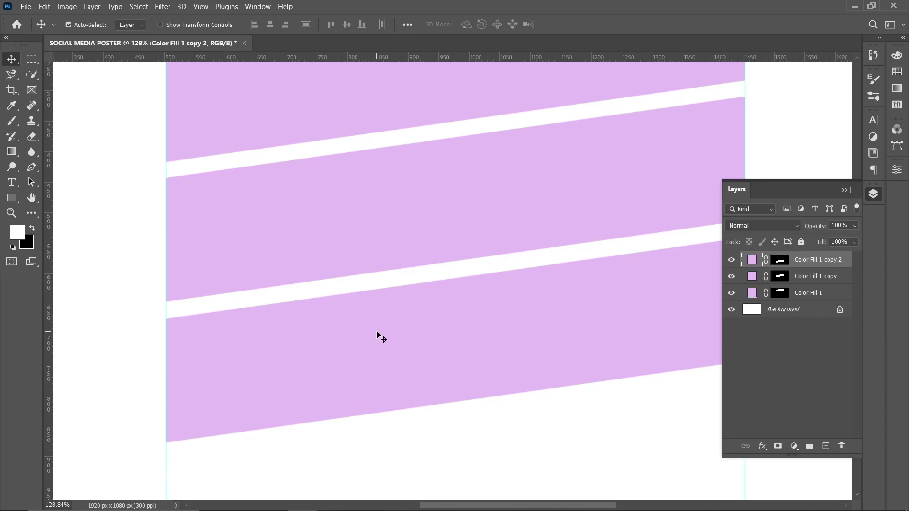
pyautogui.scroll(-3, 378, 337)
pyautogui.keyDown('shift'); pyautogui.click(766, 298); pyautogui.keyUp('shift')
pyautogui.moveTo(438, 250); pyautogui.dragTo(440, 272)
# Step: Change the fill colour of the lowest bar to a brighter, more saturated purple
pyautogui.doubleClick(751, 264)
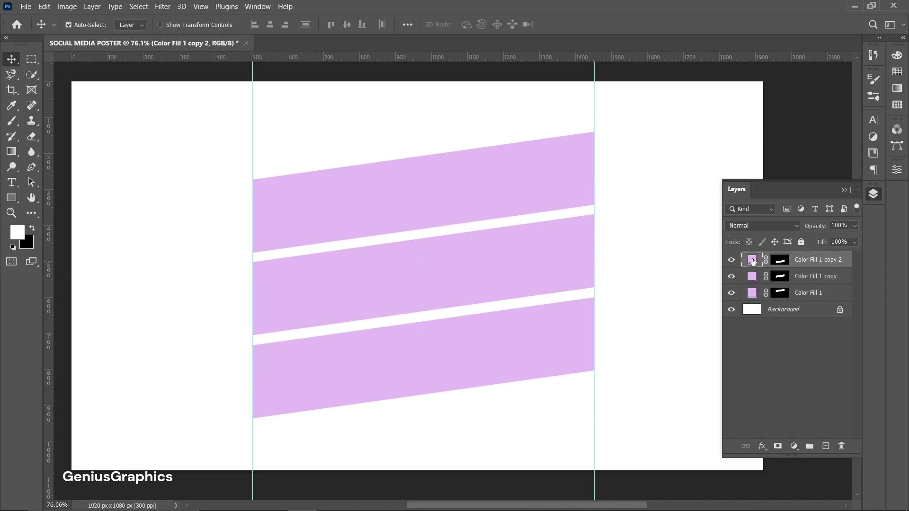
pyautogui.moveTo(615, 164); pyautogui.dragTo(633, 164)
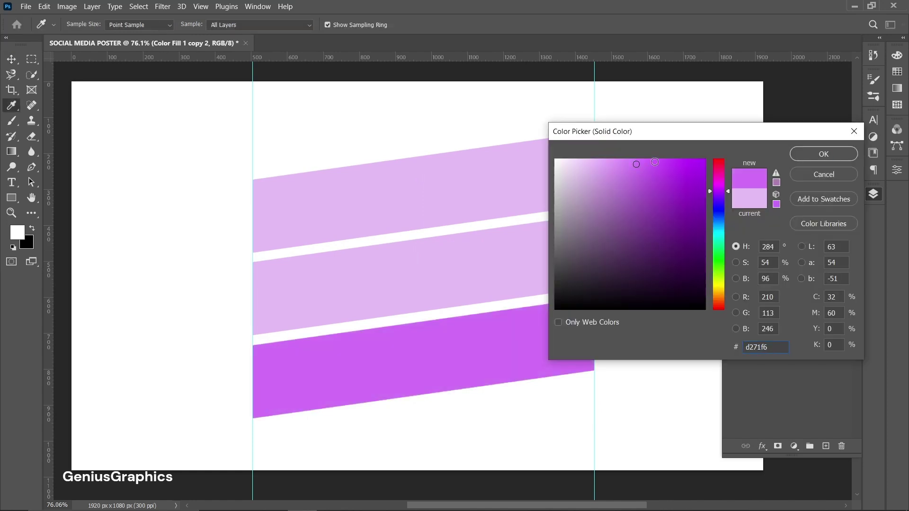
pyautogui.press('Return')
# Step: Move the top bar's layer to the top of the stack and give it the same bright purple fill as the lowest bar
pyautogui.click(539, 205)
pyautogui.moveTo(808, 293); pyautogui.dragTo(805, 255)
pyautogui.doubleClick(753, 260)
pyautogui.write('d271f6')
pyautogui.click(840, 153)
pyautogui.click(842, 153)
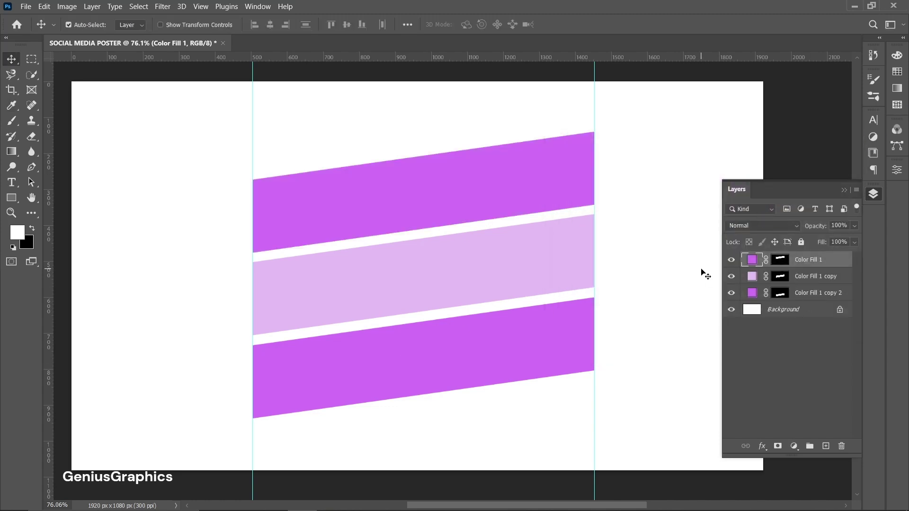
pyautogui.click(702, 272)
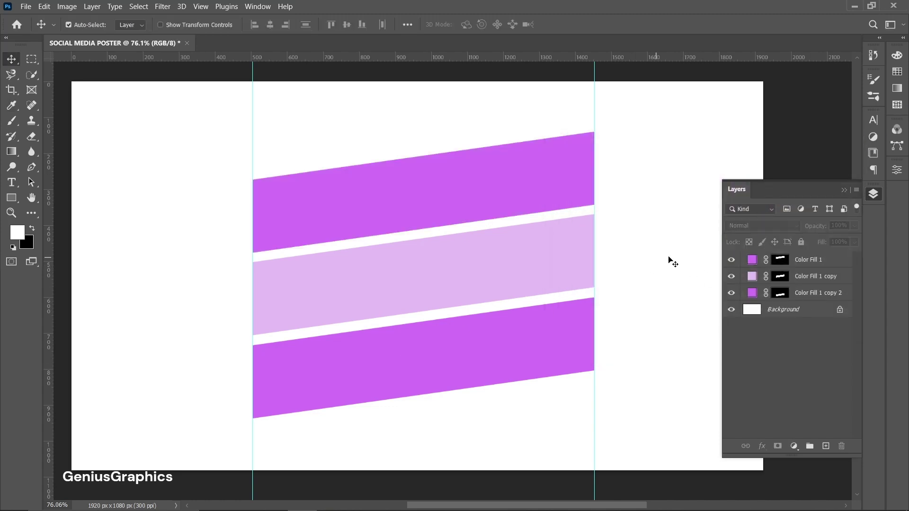
# Step: Add a 5 px outside Stroke to the top bar, coloured with the light purple sampled from the middle bar
pyautogui.doubleClick(841, 261)
pyautogui.click(383, 315)
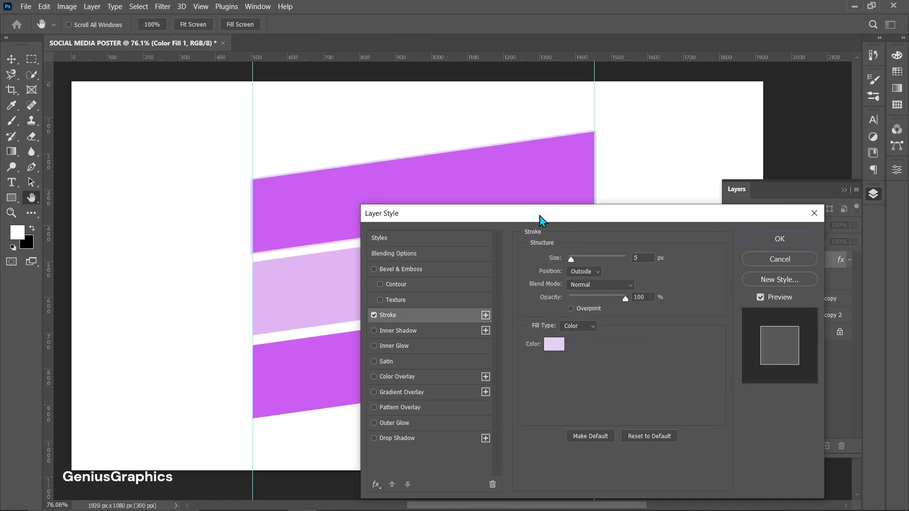
pyautogui.moveTo(541, 219); pyautogui.dragTo(550, 140)
pyautogui.click(562, 264)
pyautogui.click(281, 284)
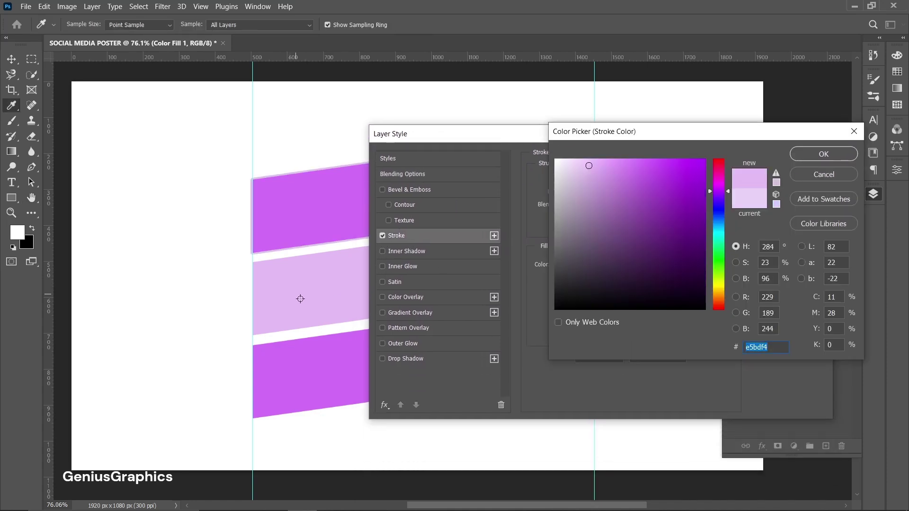
pyautogui.click(824, 154)
pyautogui.click(787, 157)
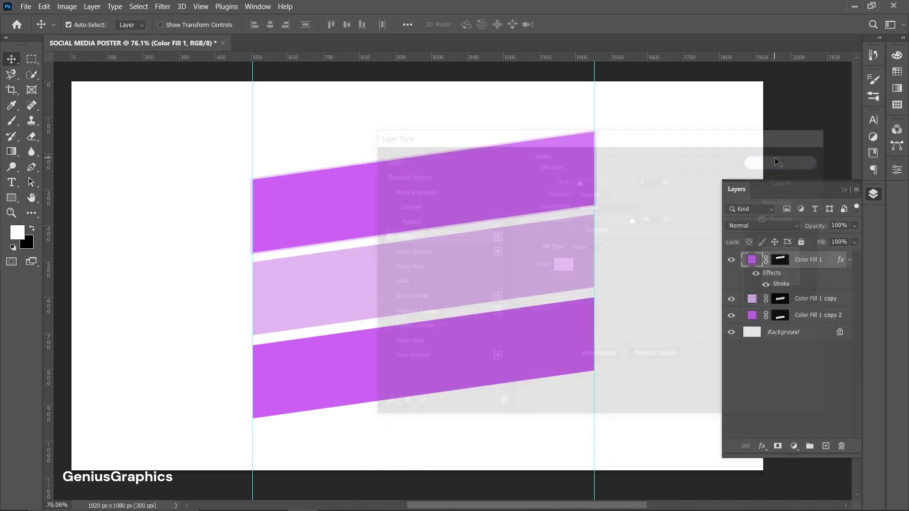
pyautogui.doubleClick(782, 284)
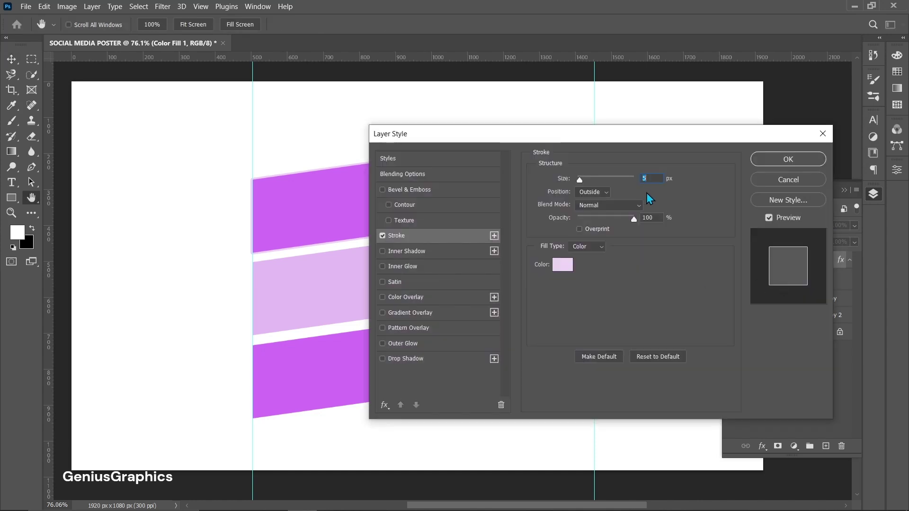
pyautogui.click(787, 159)
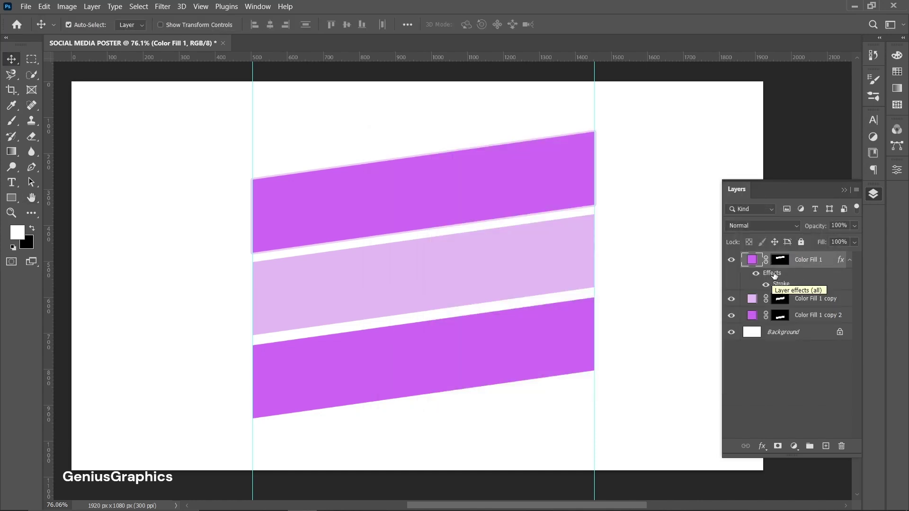
# Step: Copy the stroke effect to the other two bars and recolour the middle bar's stroke with the top bar's bright purple
pyautogui.moveTo(774, 278); pyautogui.dragTo(798, 303)
pyautogui.moveTo(777, 313); pyautogui.dragTo(794, 342)
pyautogui.doubleClick(781, 323)
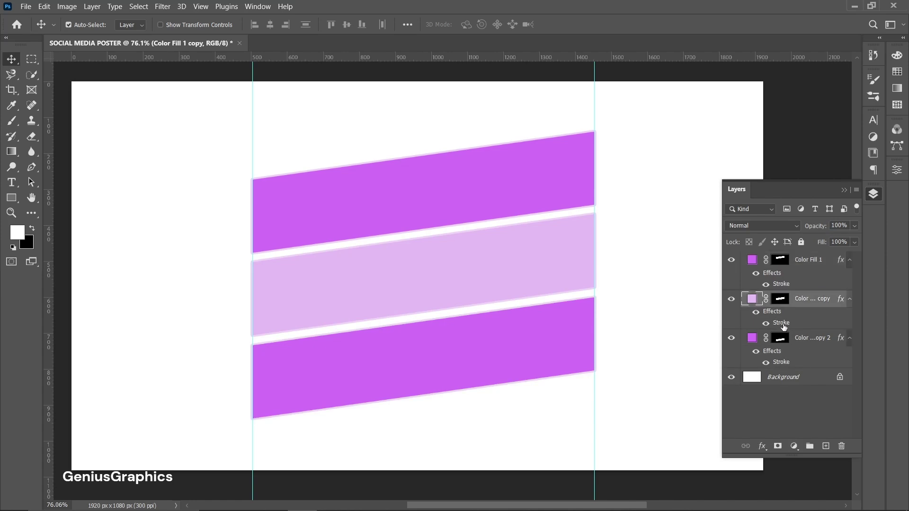
pyautogui.click(567, 268)
pyautogui.click(331, 209)
pyautogui.click(808, 158)
pyautogui.click(803, 161)
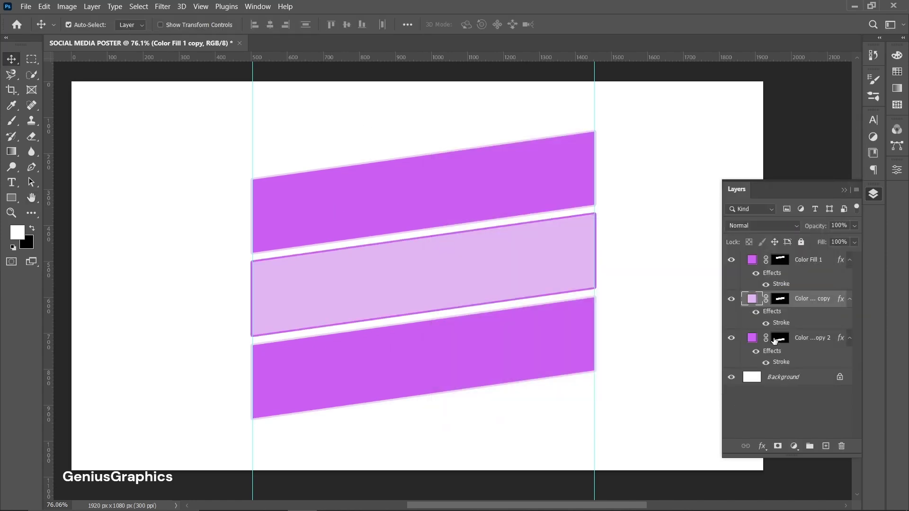
# Step: Place the WHITE BOY image as an embedded object, scale it to about 9.3% and move it over the bars' lower-left area
pyautogui.click(144, 195)
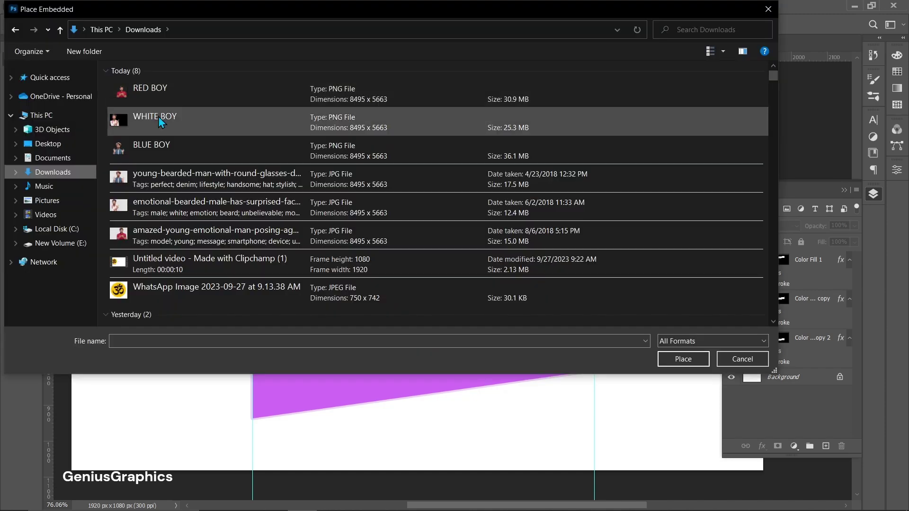
pyautogui.click(159, 118)
pyautogui.click(678, 359)
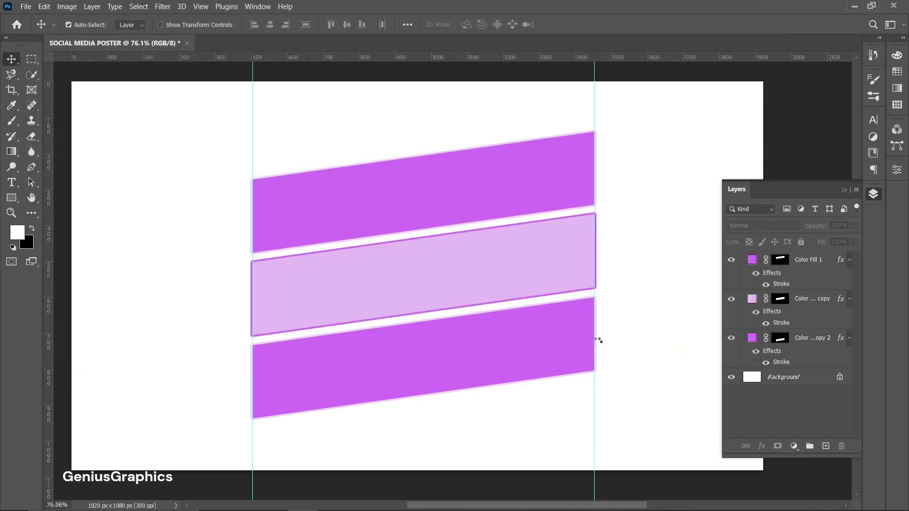
pyautogui.moveTo(708, 470); pyautogui.dragTo(414, 278)
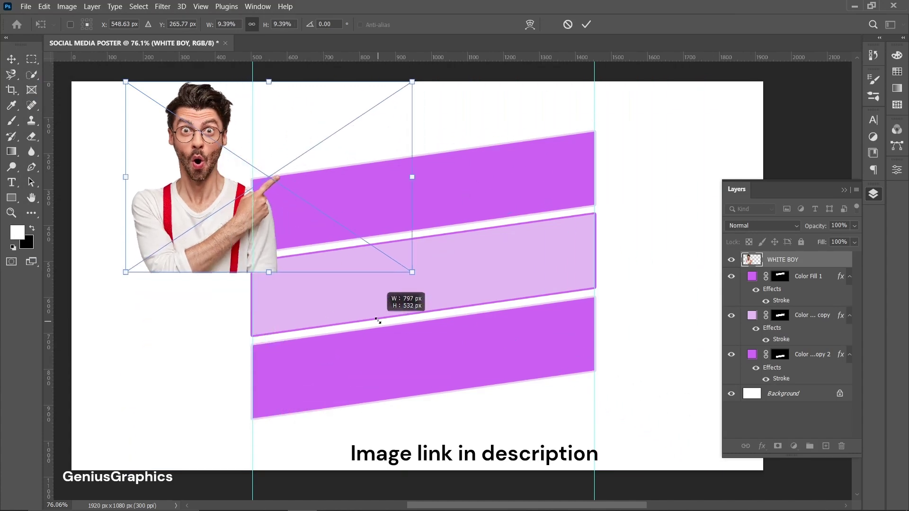
pyautogui.moveTo(184, 238); pyautogui.dragTo(304, 379)
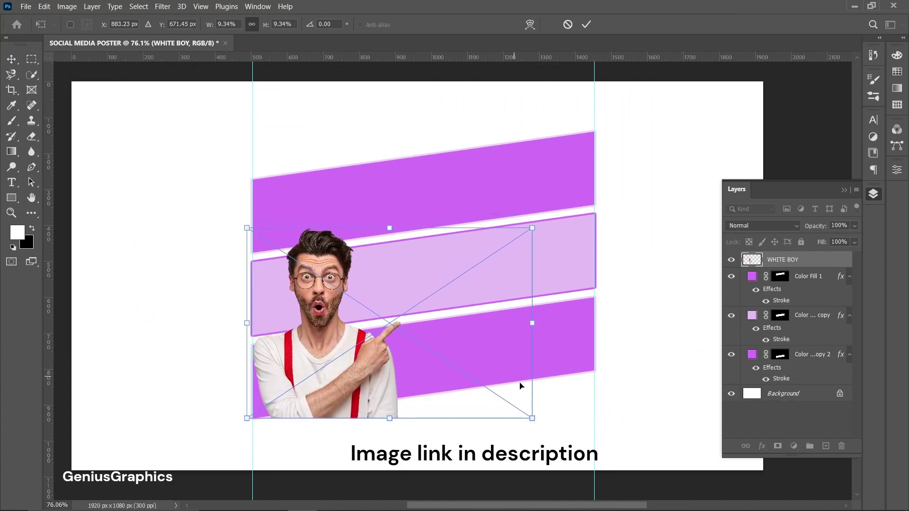
# Step: Scale the placed man down to about 7.1% and align him with the left guide over the lowest bar
pyautogui.moveTo(533, 418); pyautogui.dragTo(452, 393)
pyautogui.moveTo(289, 367); pyautogui.dragTo(294, 401)
pyautogui.moveTo(473, 409)
pyautogui.mouseDown()
pyautogui.moveTo(481, 415)
pyautogui.moveTo(469, 405)
pyautogui.mouseUp()
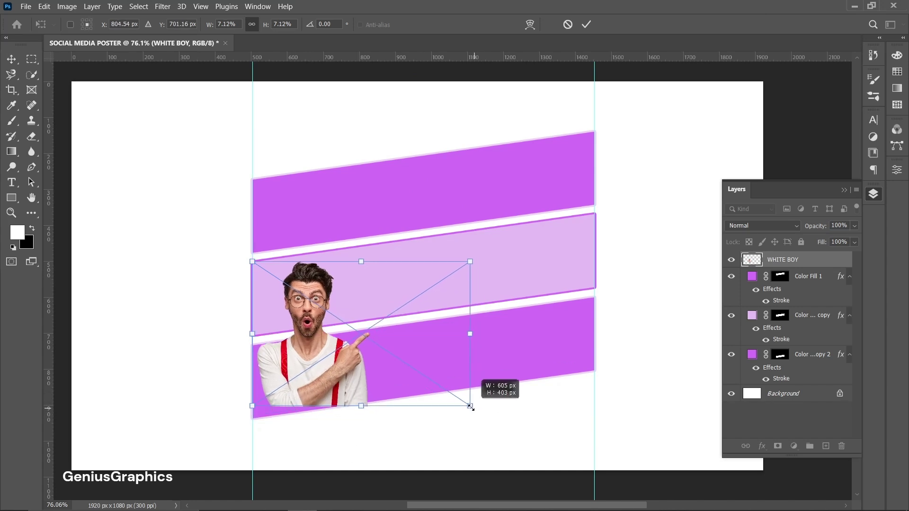
pyautogui.moveTo(295, 373); pyautogui.dragTo(295, 379)
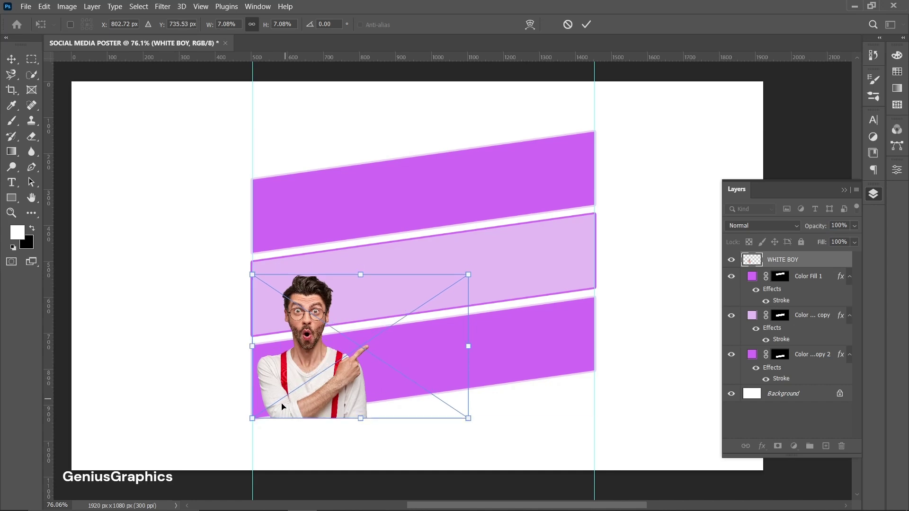
# Step: Scale the placed man in white to 7.00% and align him with the left guide over the lowest bar
pyautogui.scroll(5, 278, 405)
pyautogui.moveTo(293, 413)
pyautogui.mouseDown()
pyautogui.moveTo(287, 406)
pyautogui.moveTo(279, 412)
pyautogui.mouseUp()
pyautogui.scroll(4, 266, 428)
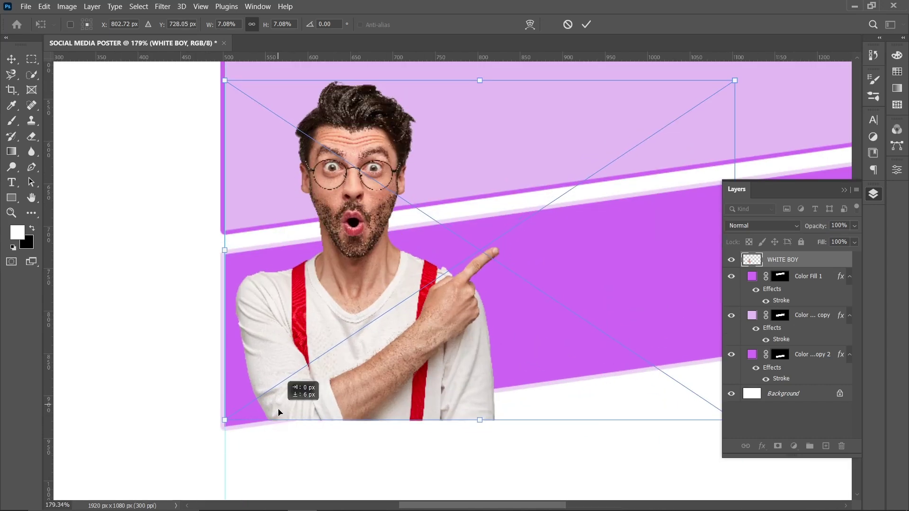
pyautogui.scroll(-2, 284, 408)
pyautogui.scroll(-2, 294, 394)
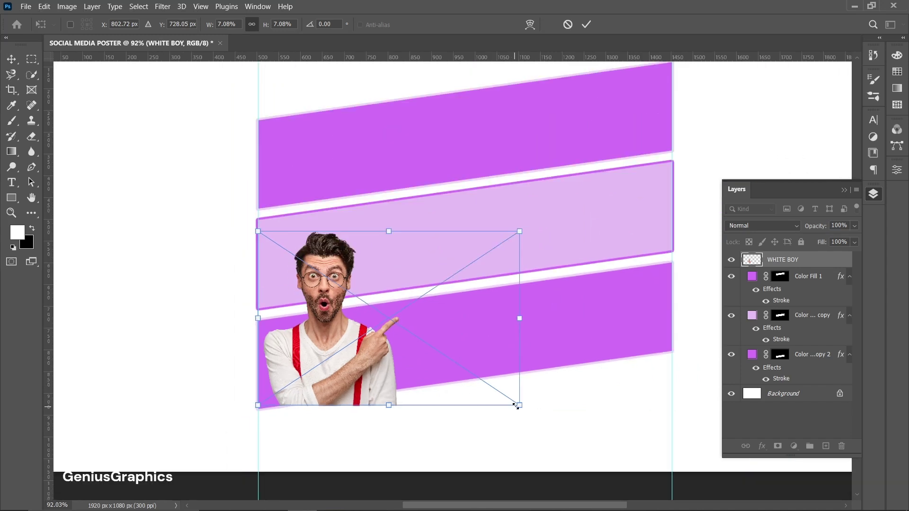
pyautogui.moveTo(516, 228); pyautogui.dragTo(516, 233)
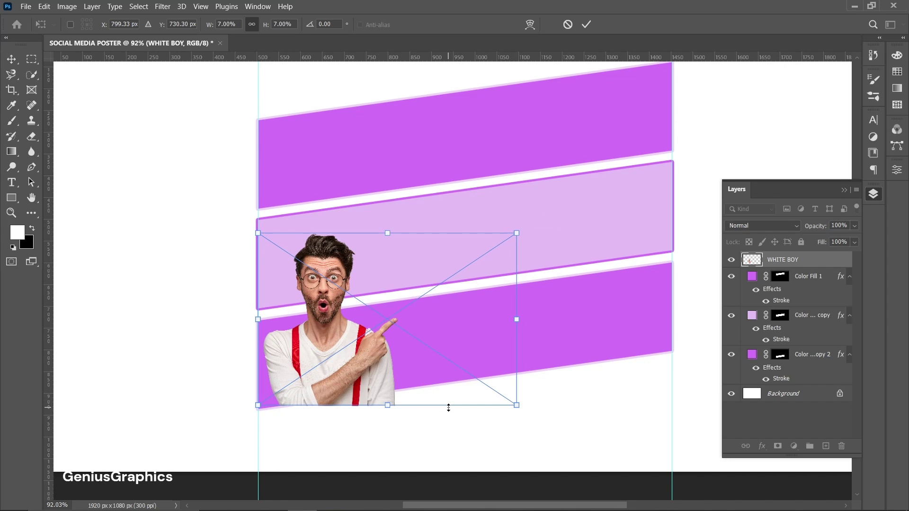
pyautogui.scroll(2, 444, 413)
pyautogui.scroll(-2, 299, 405)
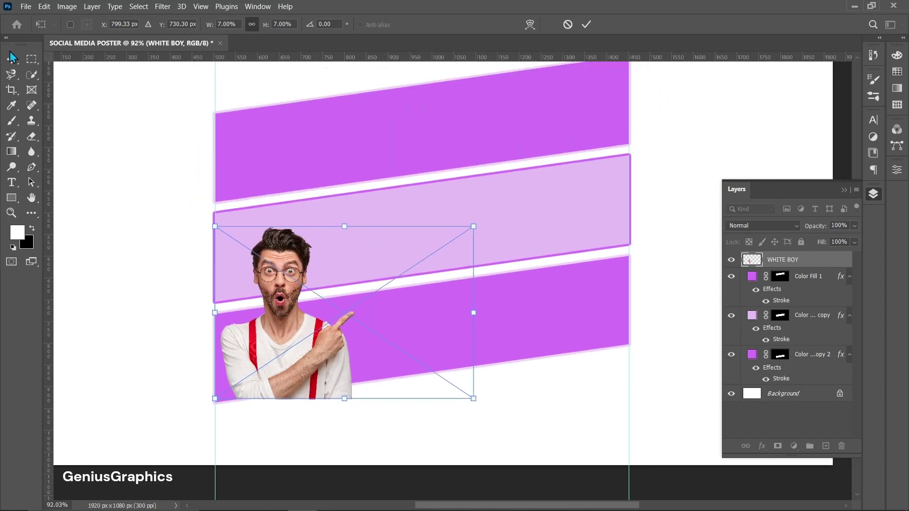
pyautogui.press('Return')
# Step: Move the WHITE BOY layer directly above the lowest bar's layer and clip it to that bar
pyautogui.moveTo(800, 262); pyautogui.dragTo(821, 345)
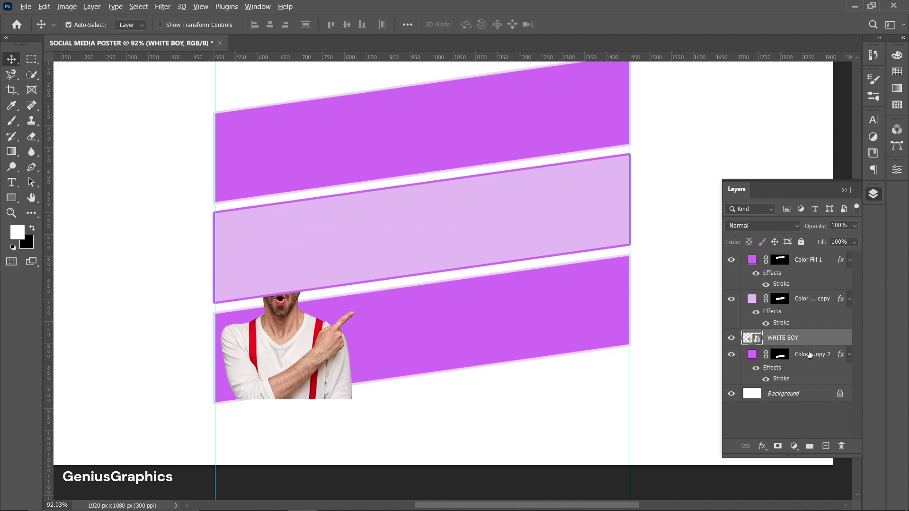
pyautogui.keyDown('alt'); pyautogui.click(810, 345); pyautogui.keyUp('alt')
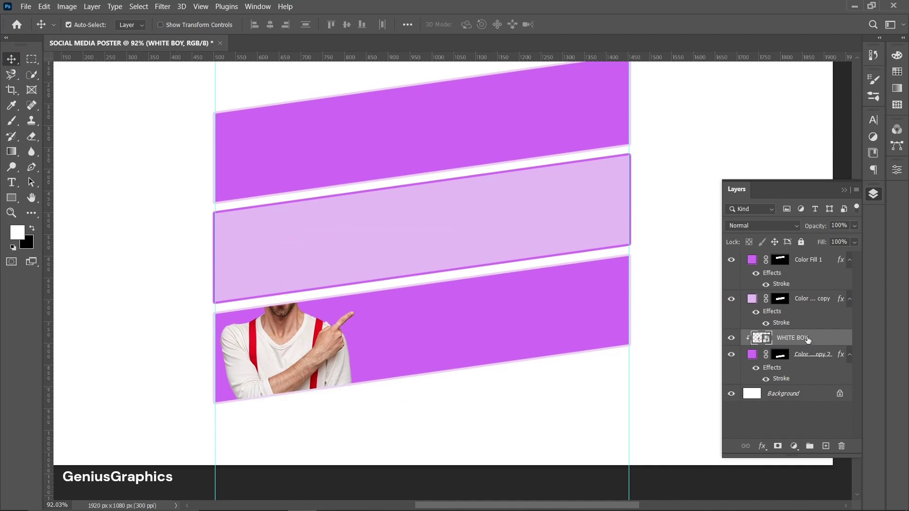
# Step: Duplicate the clipped WHITE BOY layer, place the copy unclipped above the middle bar's layer and hide it
pyautogui.hotkey('ctrl', 'j')
pyautogui.moveTo(807, 340); pyautogui.dragTo(812, 294)
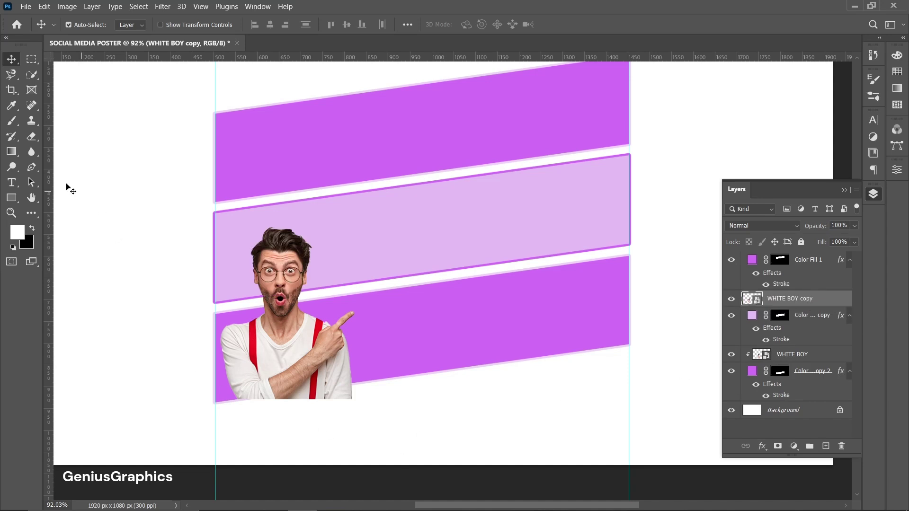
pyautogui.click(732, 299)
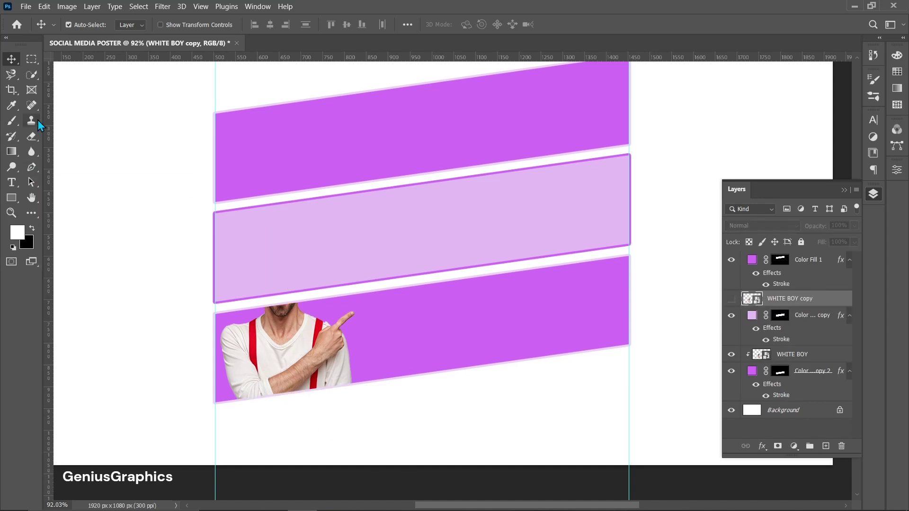
# Step: Draw a closed four-point Pen path along the lowest bar's bottom edge, enclosing the area beneath the man
pyautogui.click(31, 166)
pyautogui.scroll(-2, 170, 369)
pyautogui.scroll(1, 234, 392)
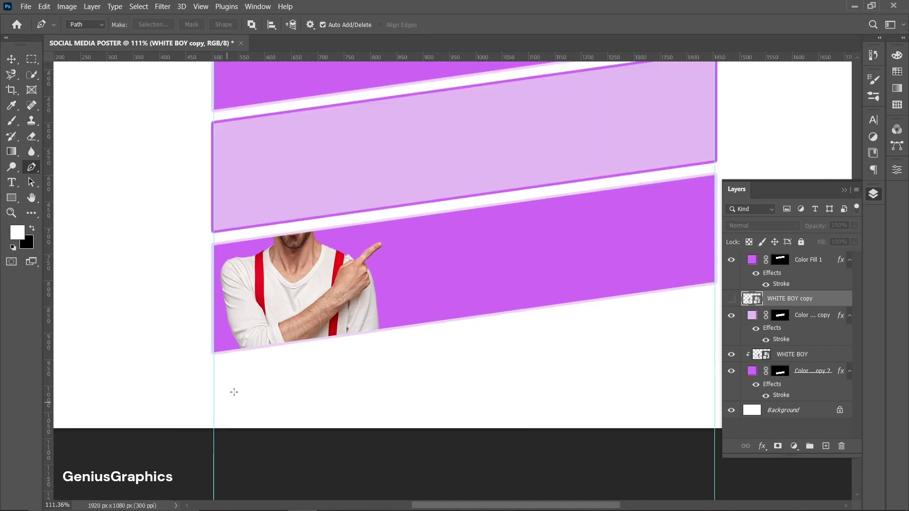
pyautogui.scroll(4, 234, 392)
pyautogui.click(182, 312)
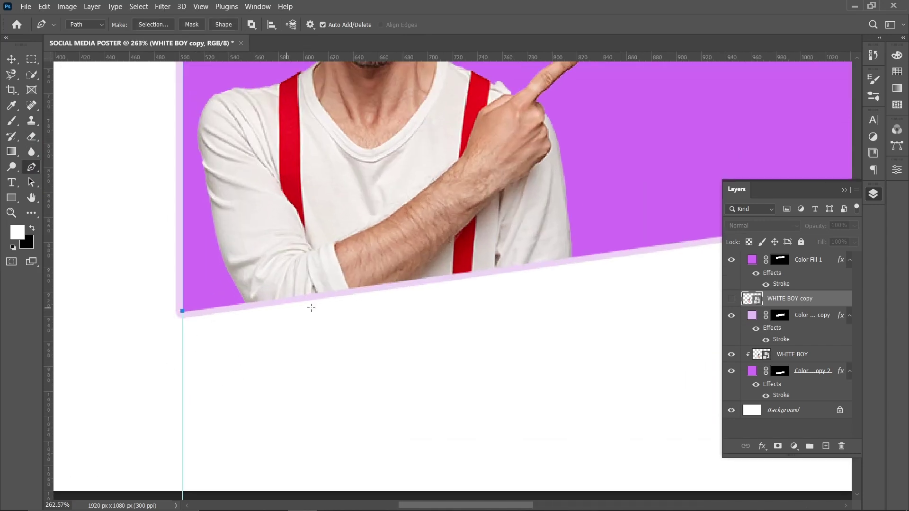
pyautogui.click(712, 238)
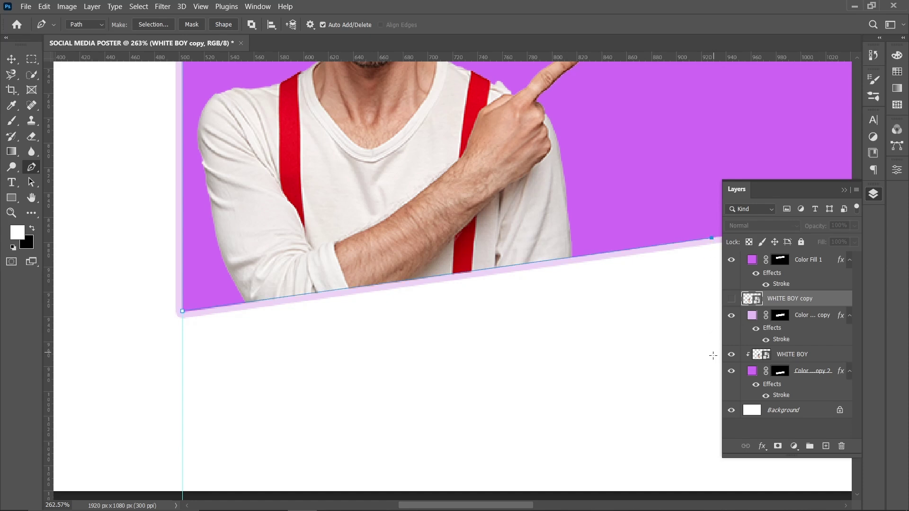
pyautogui.click(708, 394)
pyautogui.click(183, 413)
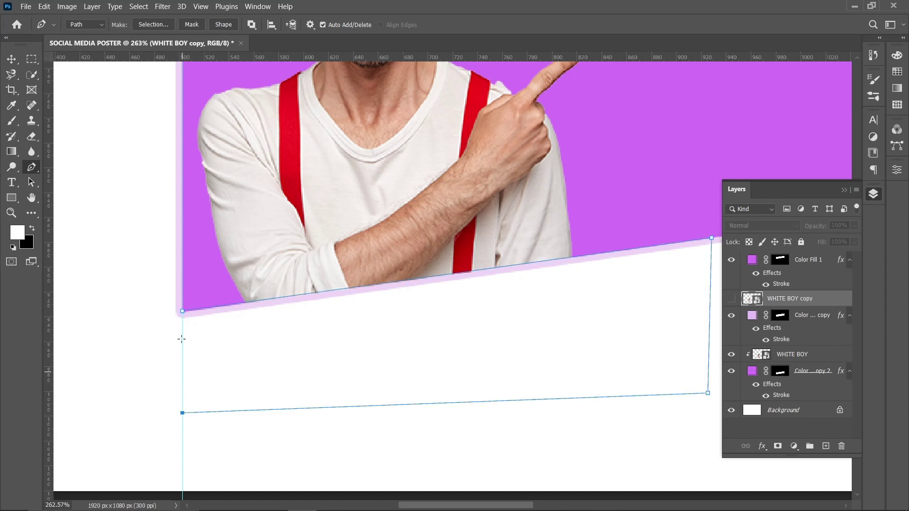
pyautogui.click(182, 312)
# Step: Convert the closed path beneath the lowest bar into a selection
pyautogui.scroll(-3, 211, 376)
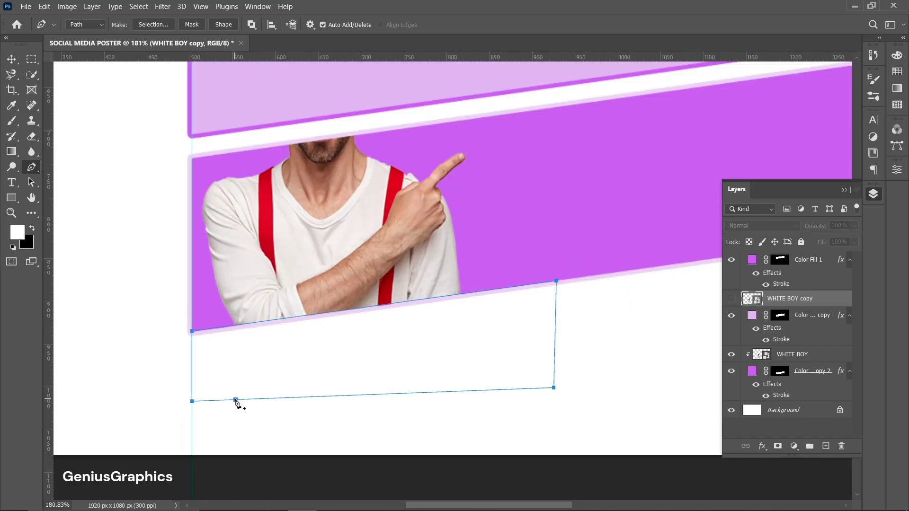
pyautogui.rightClick(236, 403)
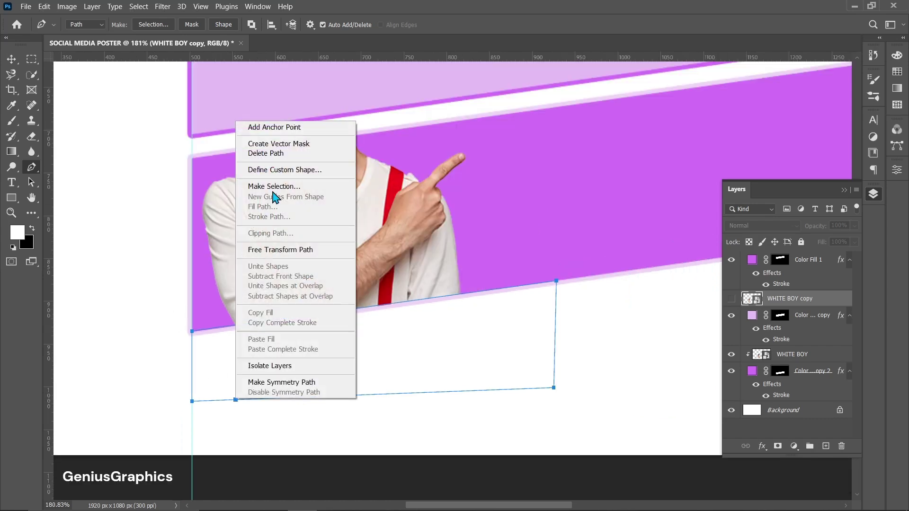
pyautogui.click(275, 187)
pyautogui.click(516, 133)
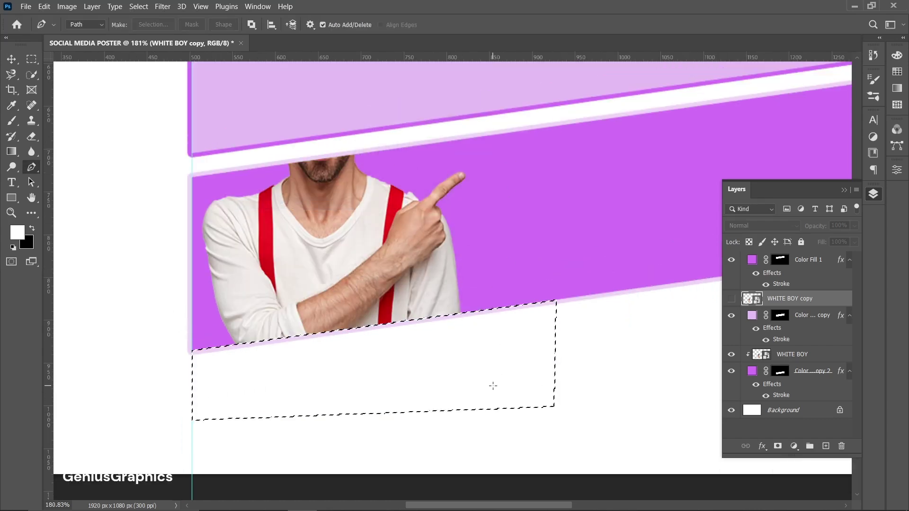
# Step: Show the WHITE BOY copy and give it an inverted layer mask from the selection, hiding the part below the bar
pyautogui.click(732, 300)
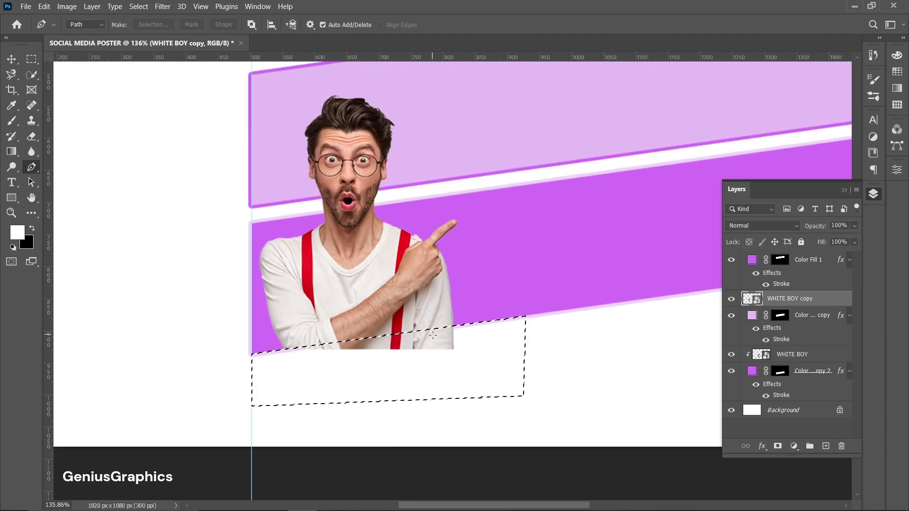
pyautogui.click(777, 447)
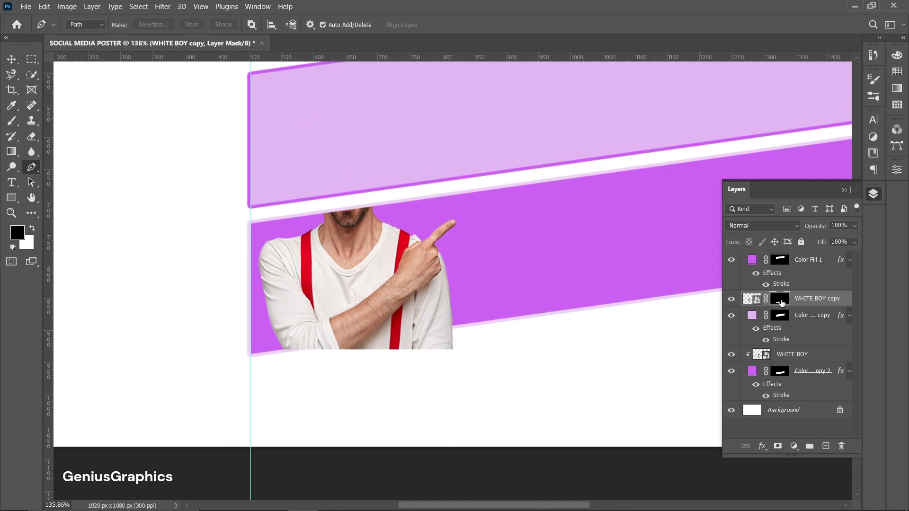
pyautogui.hotkey('ctrl', 'i')
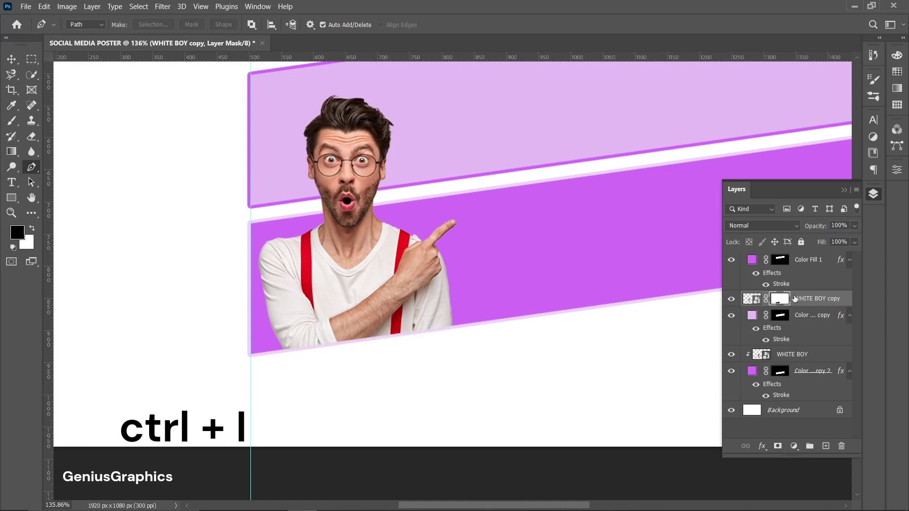
# Step: Add a 5 px outside Stroke effect to the masked WHITE BOY copy
pyautogui.scroll(-5, 487, 296)
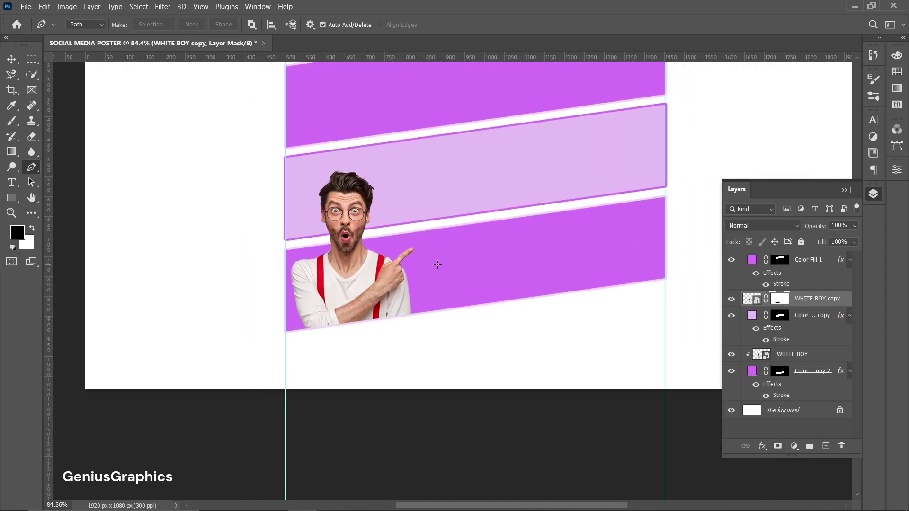
pyautogui.scroll(-2, 435, 268)
pyautogui.scroll(2, 472, 301)
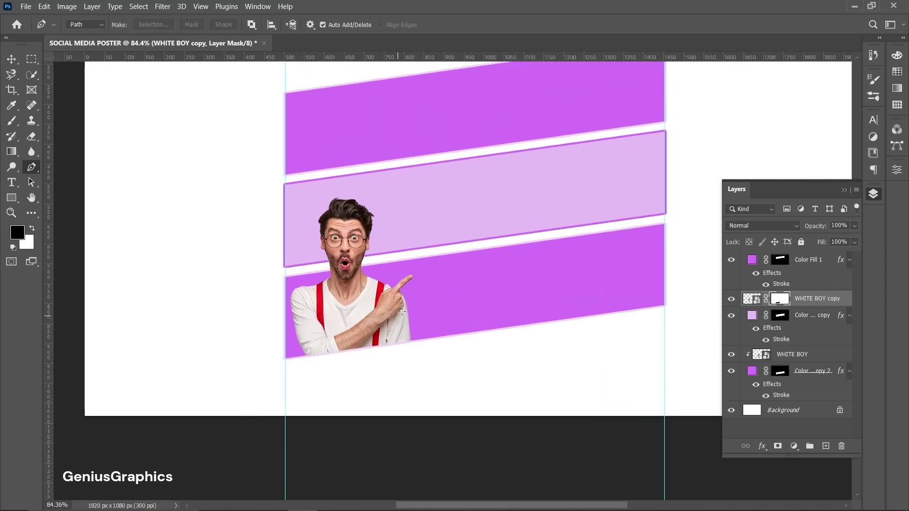
pyautogui.doubleClick(848, 299)
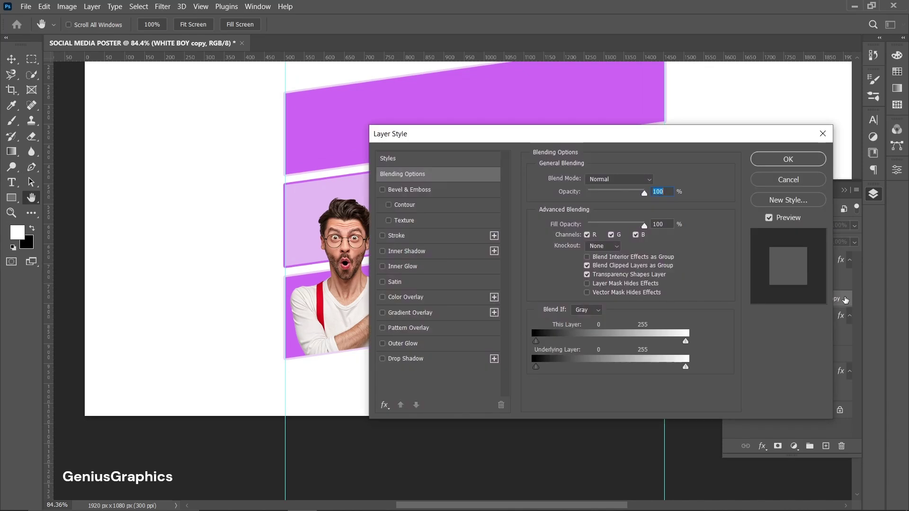
pyautogui.click(383, 236)
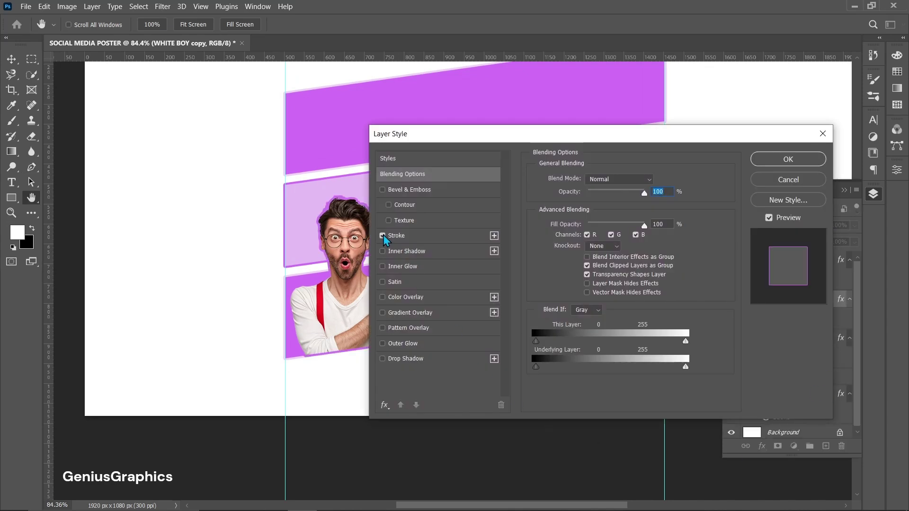
pyautogui.click(453, 239)
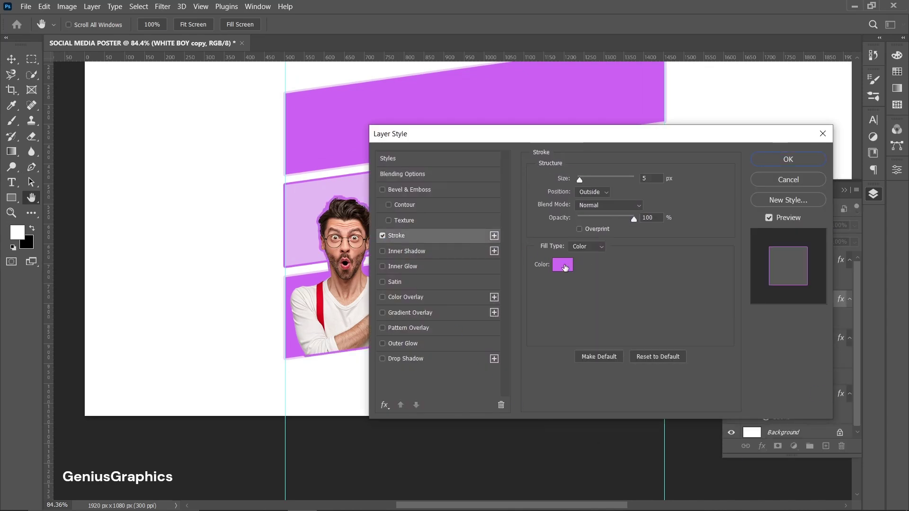
# Step: Set the man's stroke colour to the very pale purple f7eefa and apply the layer style
pyautogui.click(565, 267)
pyautogui.click(301, 209)
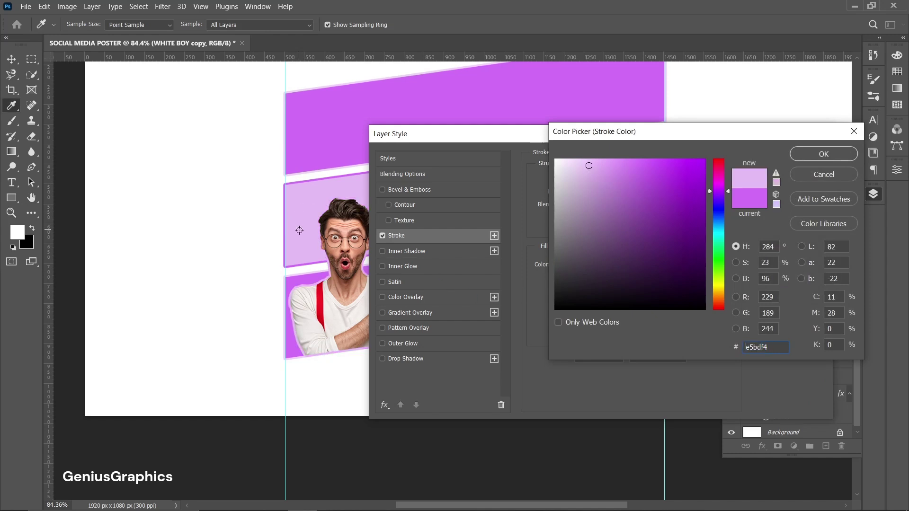
pyautogui.click(273, 249)
pyautogui.click(308, 223)
pyautogui.click(573, 163)
pyautogui.moveTo(571, 162); pyautogui.dragTo(563, 162)
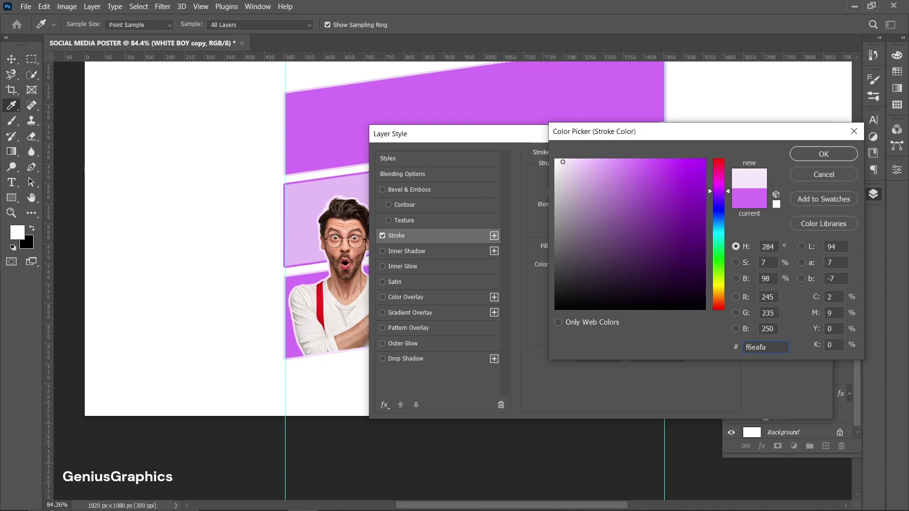
pyautogui.click(823, 153)
pyautogui.click(805, 160)
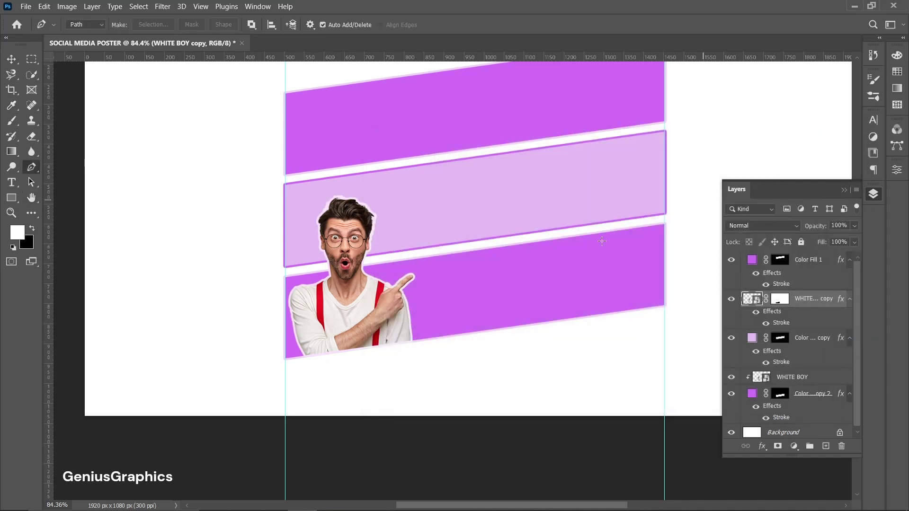
# Step: Add a black Multiply Drop Shadow to the WHITE BOY copy: opacity 29%, angle 149°, distance 8 px, spread 25%, size 24 px
pyautogui.press('p')
pyautogui.scroll(2, 394, 346)
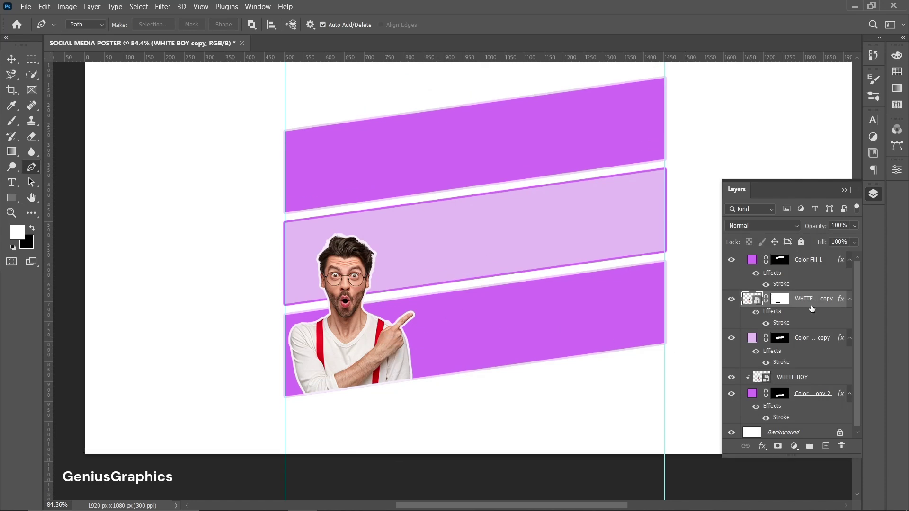
pyautogui.doubleClick(841, 300)
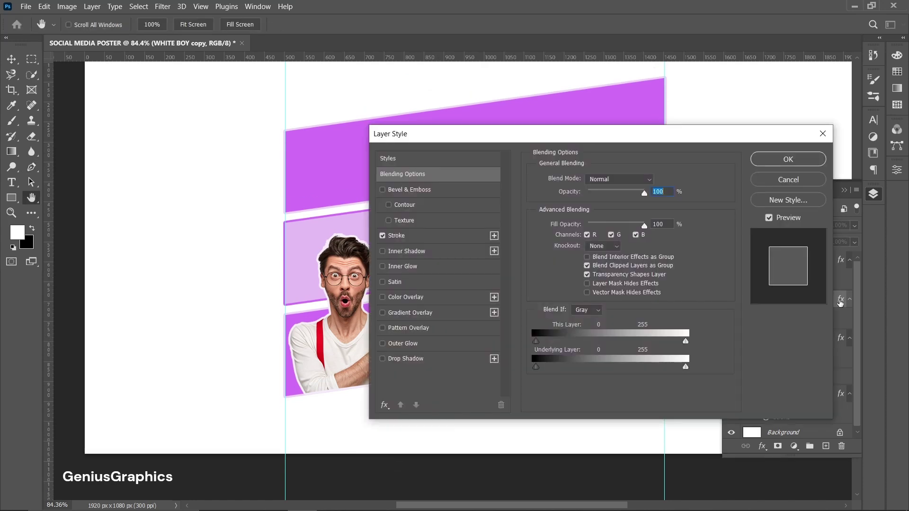
pyautogui.click(382, 359)
pyautogui.click(406, 360)
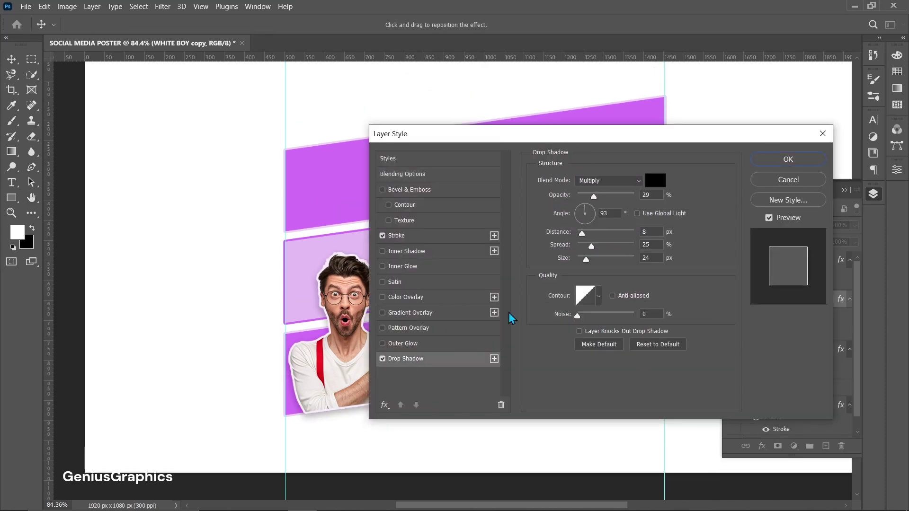
pyautogui.click(580, 215)
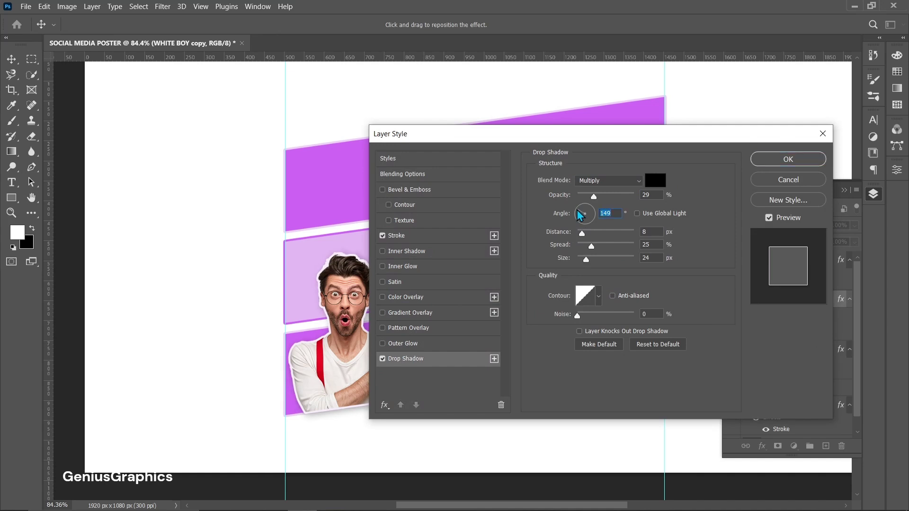
pyautogui.click(789, 159)
# Step: Place the RED BOY image as an embedded object at the top of the layer stack
pyautogui.scroll(1, 558, 345)
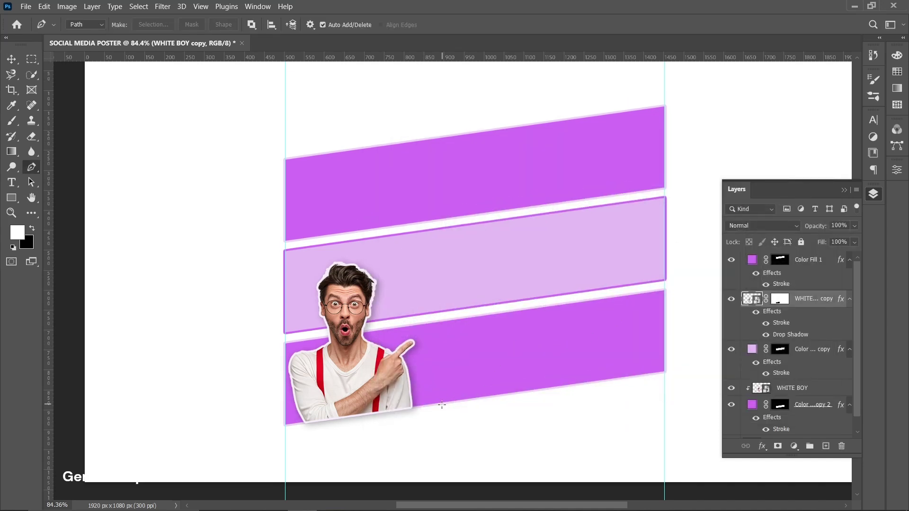
pyautogui.scroll(1, 442, 405)
pyautogui.scroll(1, 416, 413)
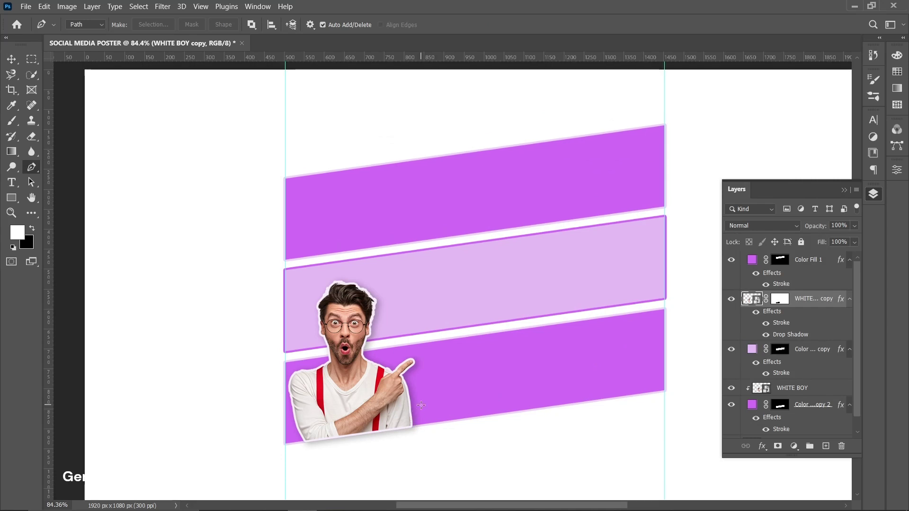
pyautogui.scroll(1, 423, 384)
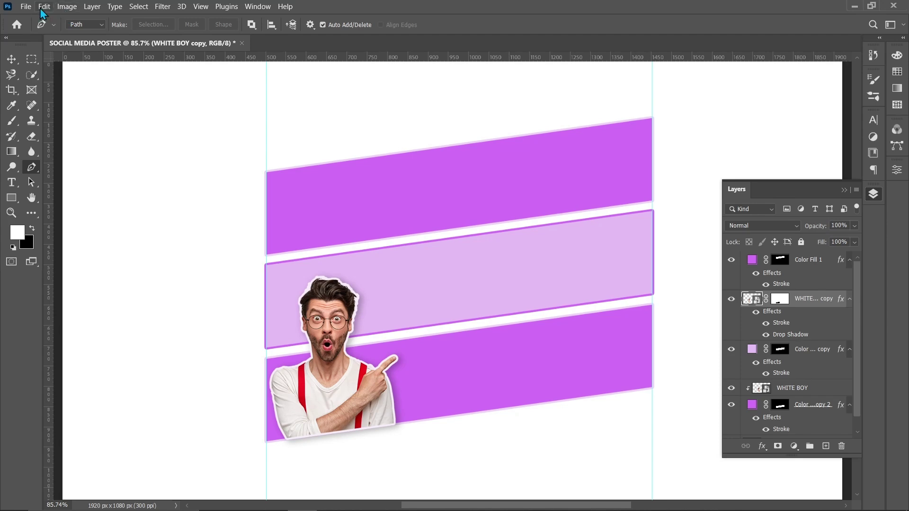
pyautogui.click(26, 7)
pyautogui.click(54, 232)
pyautogui.doubleClick(164, 89)
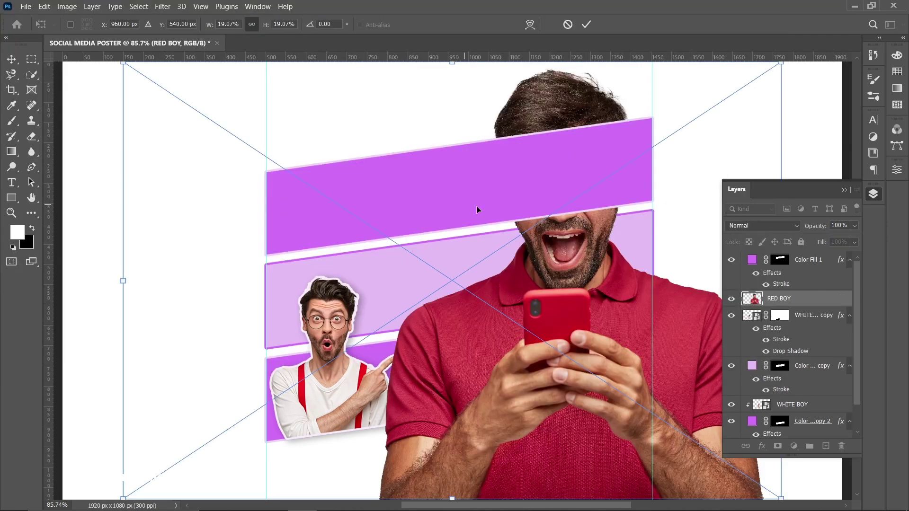
pyautogui.press('Return')
pyautogui.hotkey('ctrl', ']')
# Step: Scale the placed RED BOY image down to about 7% and bring it over the middle bar
pyautogui.press('v')
pyautogui.hotkey('ctrl', 't')
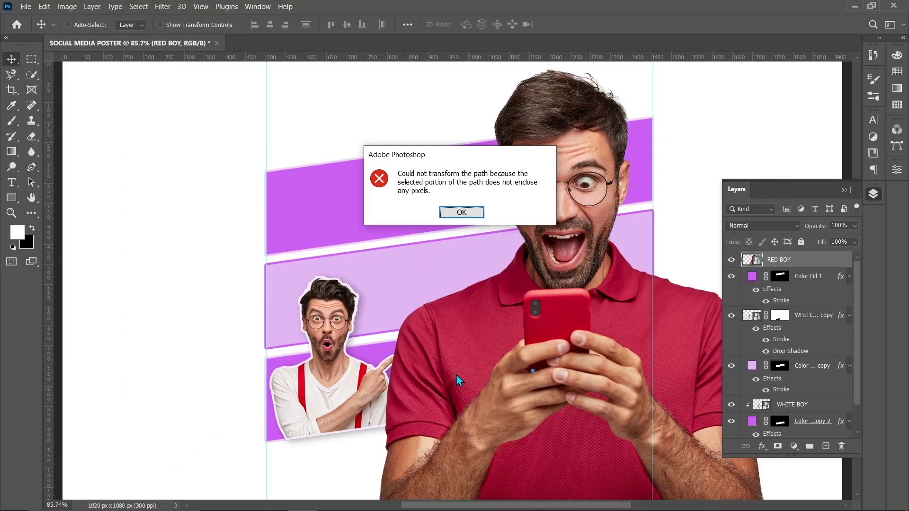
pyautogui.press('Return')
pyautogui.hotkey('ctrl', 't')
pyautogui.press('Return')
pyautogui.hotkey('ctrl', 't')
pyautogui.moveTo(130, 68); pyautogui.dragTo(381, 235)
pyautogui.moveTo(632, 441); pyautogui.dragTo(383, 382)
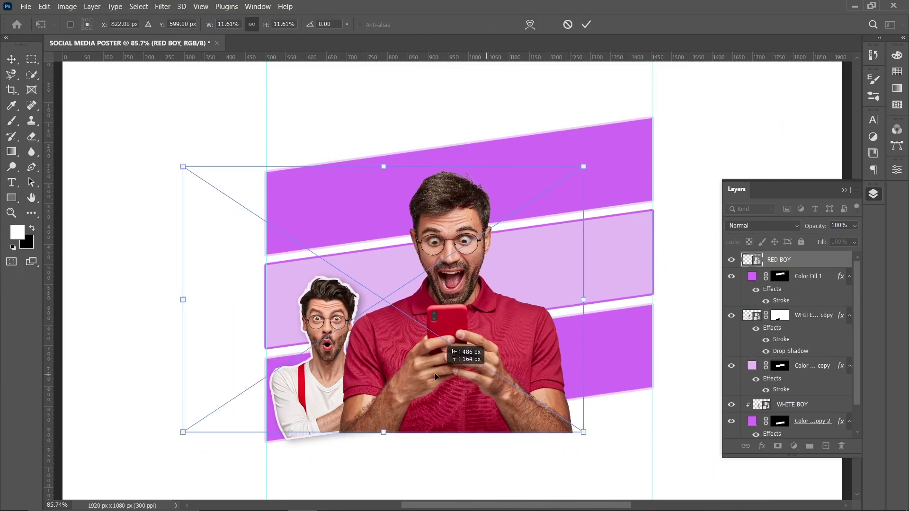
pyautogui.moveTo(131, 175); pyautogui.dragTo(272, 296)
pyautogui.moveTo(459, 426); pyautogui.dragTo(585, 309)
# Step: Fine-tune RED BOY at the right end of the middle bar at 7.09% scale and apply the transform
pyautogui.moveTo(413, 149); pyautogui.dragTo(414, 155)
pyautogui.scroll(5, 689, 347)
pyautogui.hotkey('shift', 'Up')
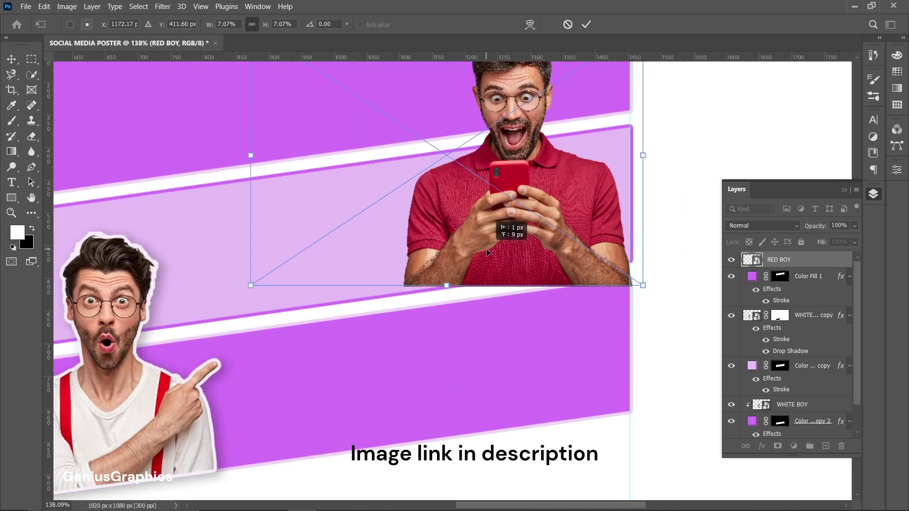
pyautogui.hotkey('shift', 'Down')
pyautogui.scroll(4, 447, 284)
pyautogui.scroll(-4, 483, 310)
pyautogui.moveTo(326, 198); pyautogui.dragTo(325, 197)
pyautogui.scroll(8, 503, 383)
pyautogui.moveTo(354, 358); pyautogui.dragTo(354, 358)
pyautogui.scroll(-5, 360, 356)
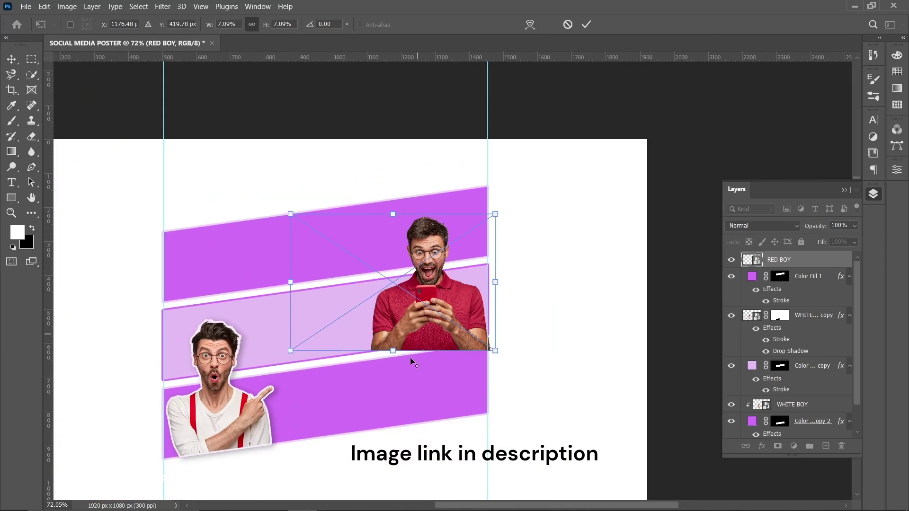
pyautogui.press('Return')
# Step: Clip RED BOY to the pale purple middle bar and keep a hidden duplicate of it at the top of the layer stack
pyautogui.moveTo(778, 260)
pyautogui.mouseDown()
pyautogui.moveTo(816, 364)
pyautogui.moveTo(794, 256)
pyautogui.mouseUp()
pyautogui.keyDown('alt'); pyautogui.click(804, 357); pyautogui.keyUp('alt')
pyautogui.hotkey('ctrl', 'j')
pyautogui.scroll(1, 440, 326)
pyautogui.scroll(-1, 440, 326)
pyautogui.click(731, 260)
# Step: Draw a closed Pen path along the middle bar's lower edge, enclosing the area beneath the man in red, and convert it to a selection
pyautogui.press('p')
pyautogui.scroll(4, 378, 369)
pyautogui.click(350, 313)
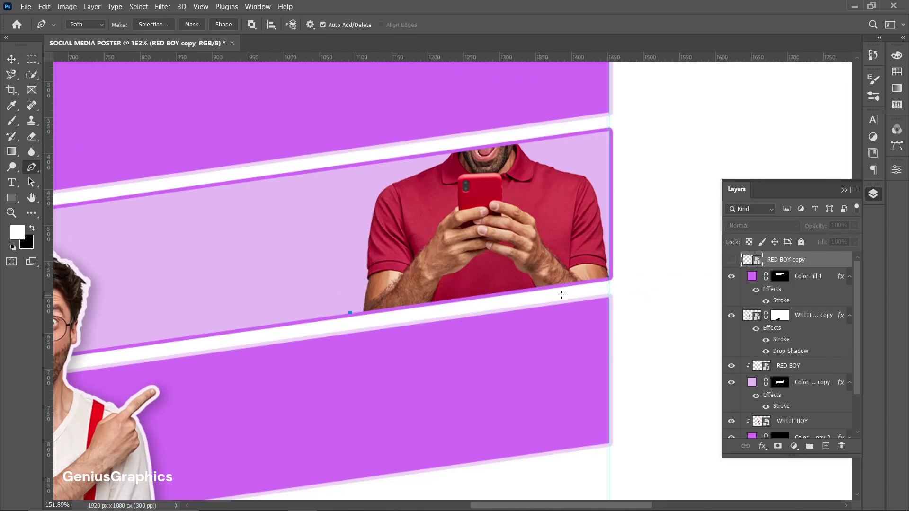
pyautogui.scroll(6, 611, 267)
pyautogui.click(608, 311)
pyautogui.scroll(-5, 678, 292)
pyautogui.click(678, 293)
pyautogui.click(679, 386)
pyautogui.click(304, 421)
pyautogui.hotkey('ctrl', 'Return')
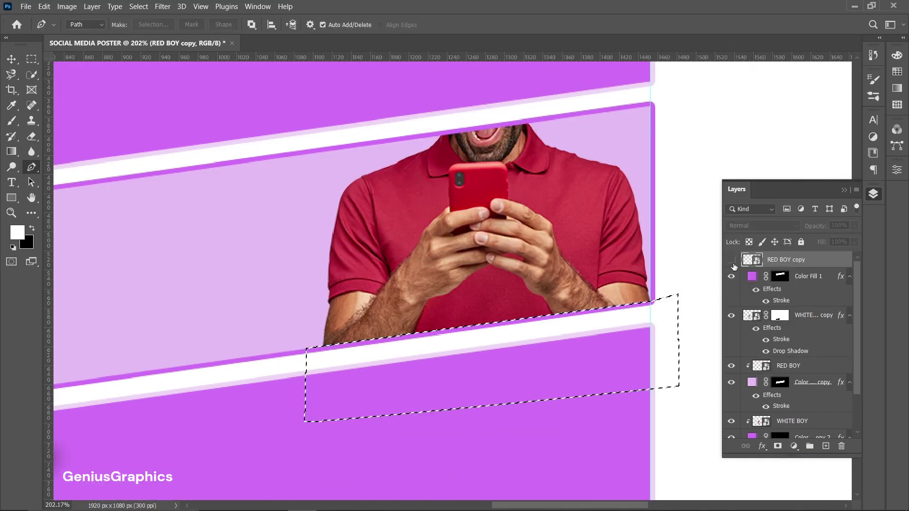
# Step: Show the RED BOY copy, mask out its part below the middle bar, and give it a purple Stroke and Drop Shadow
pyautogui.click(732, 260)
pyautogui.scroll(-5, 504, 297)
pyautogui.scroll(2, 514, 227)
pyautogui.click(778, 446)
pyautogui.doubleClick(800, 263)
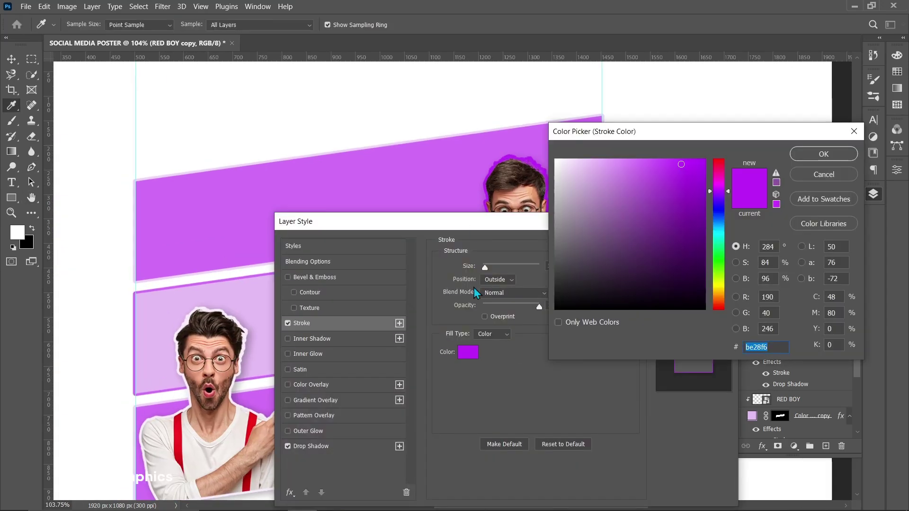
# Step: Place the BLUE BOY image at the left end of the top bar and give its masked copy a pale purple Stroke and Drop Shadow
pyautogui.click(704, 168)
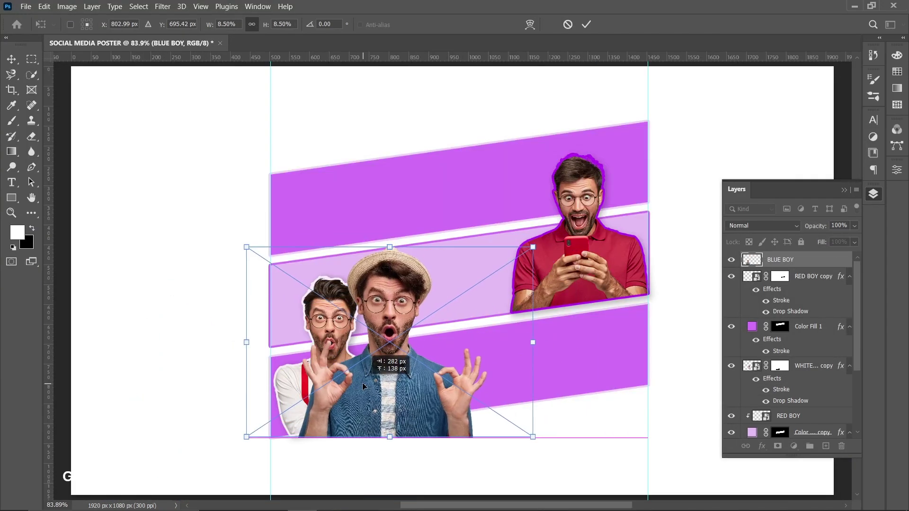
pyautogui.moveTo(362, 383); pyautogui.dragTo(511, 258)
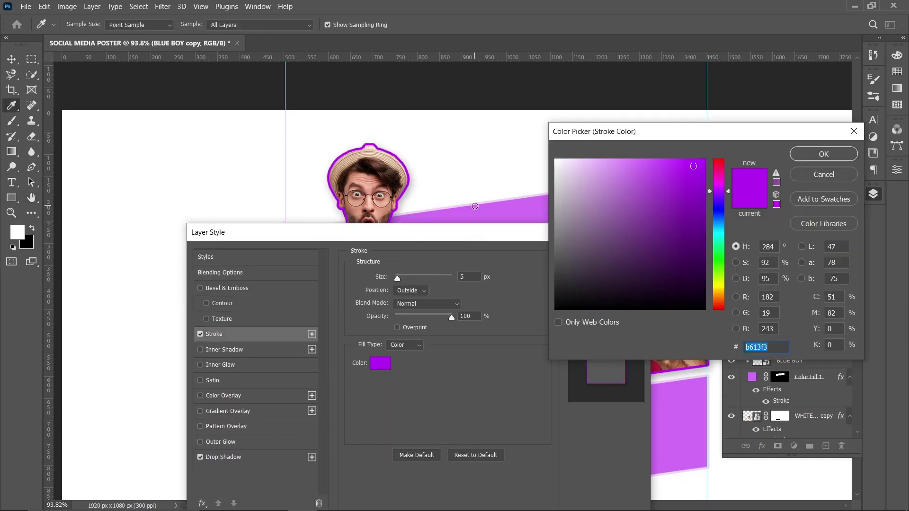
pyautogui.click(575, 161)
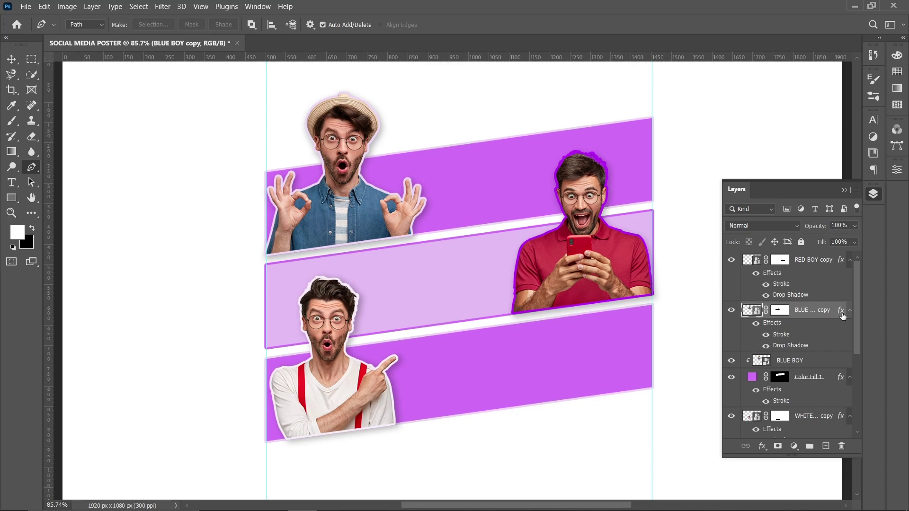
# Step: Collapse the effects lists of the man copies and colour fill layers
pyautogui.click(850, 311)
pyautogui.click(850, 259)
pyautogui.click(850, 310)
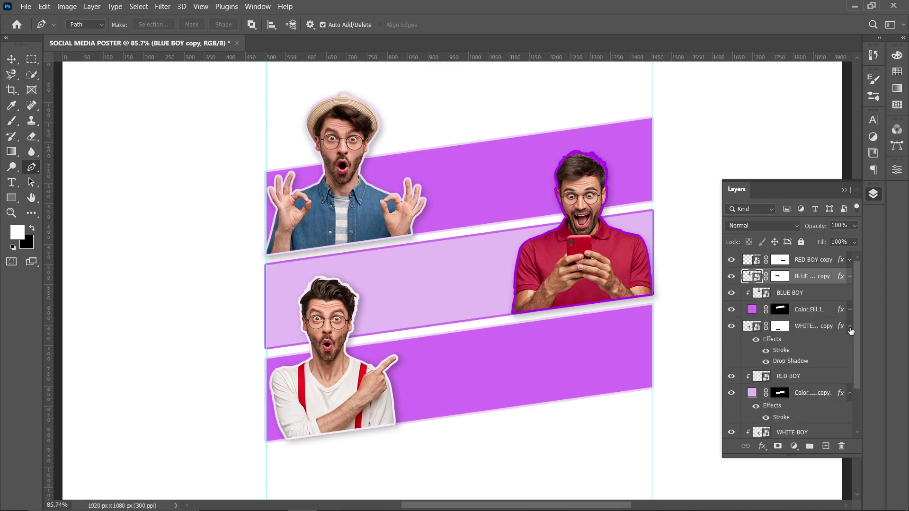
pyautogui.click(850, 327)
pyautogui.click(850, 360)
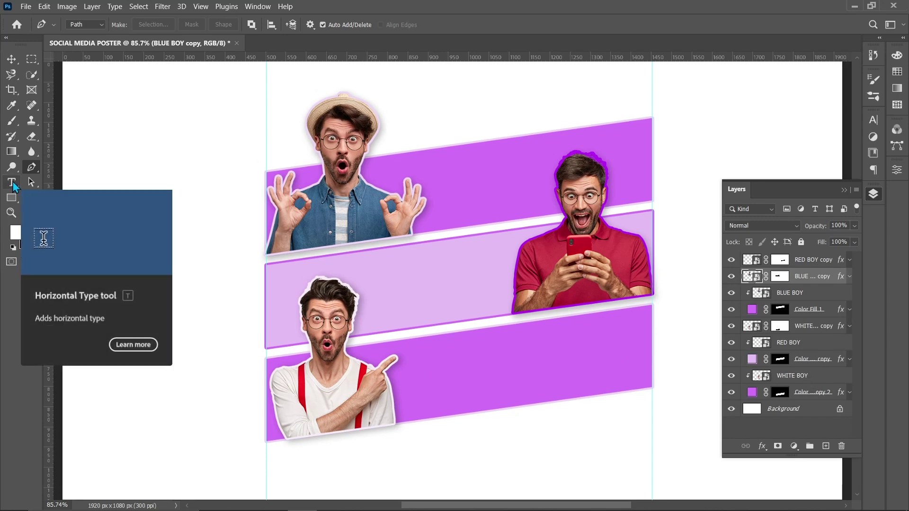
# Step: Add a horizontal text line beneath the bottom bar and set its size to 16 pt
pyautogui.click(12, 183)
pyautogui.click(458, 434)
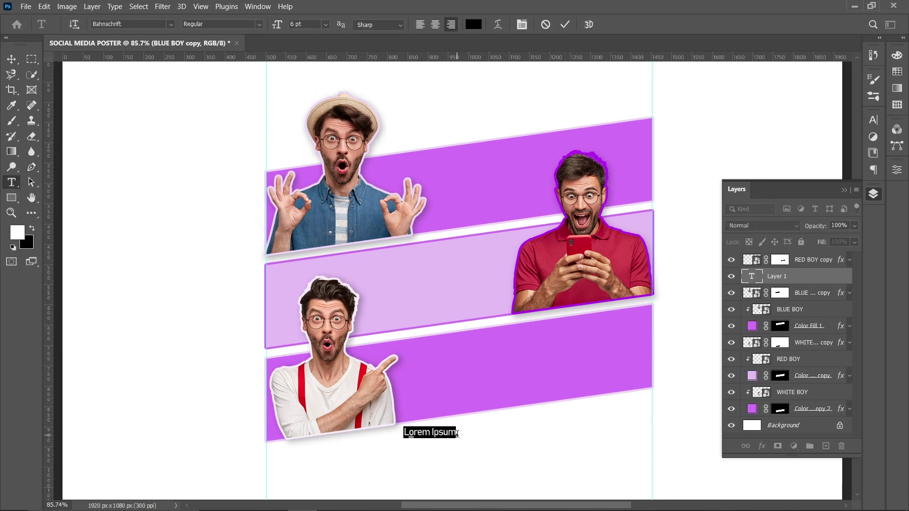
pyautogui.doubleClick(434, 433)
pyautogui.tripleClick(421, 433)
pyautogui.click(326, 25)
pyautogui.click(306, 112)
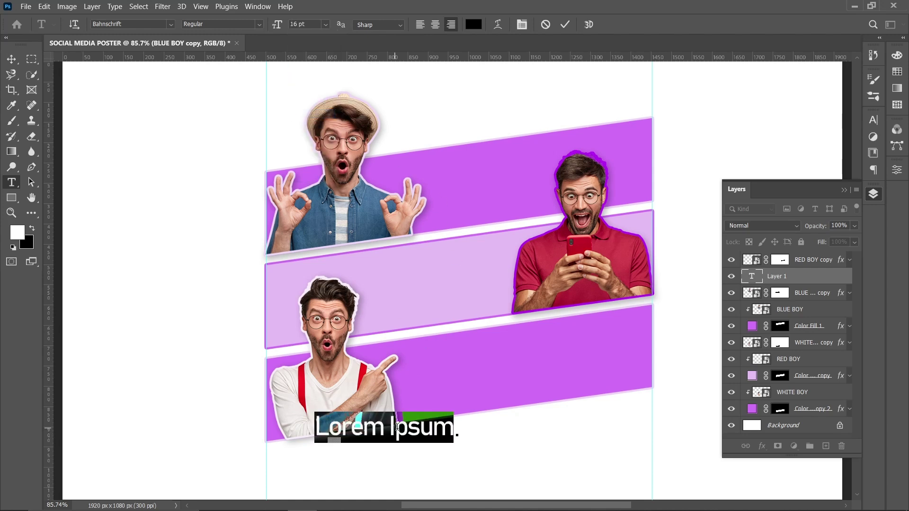
# Step: Replace the placeholder text with ANNOUNCEMENT and a second line reading COMING SOON followed by seven dots
pyautogui.click(414, 433)
pyautogui.tripleClick(413, 433)
pyautogui.write('ANNOUNCE')
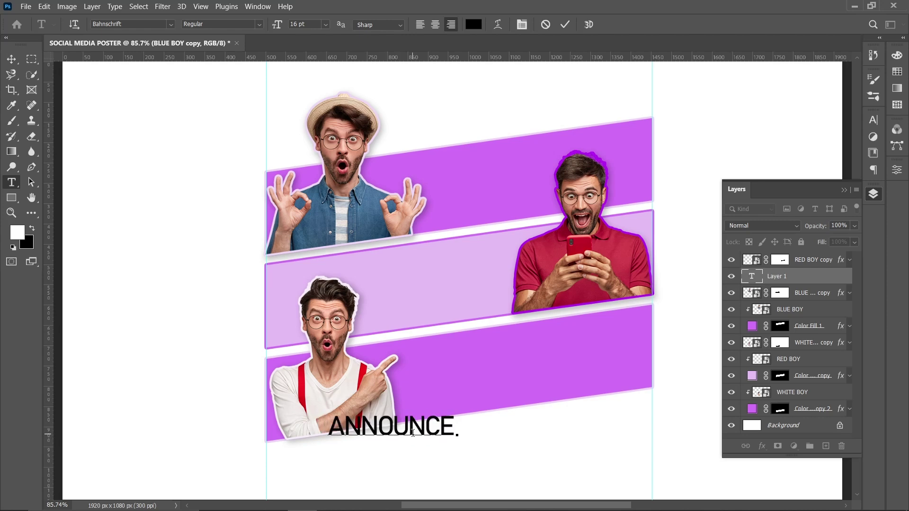
pyautogui.write('MENT')
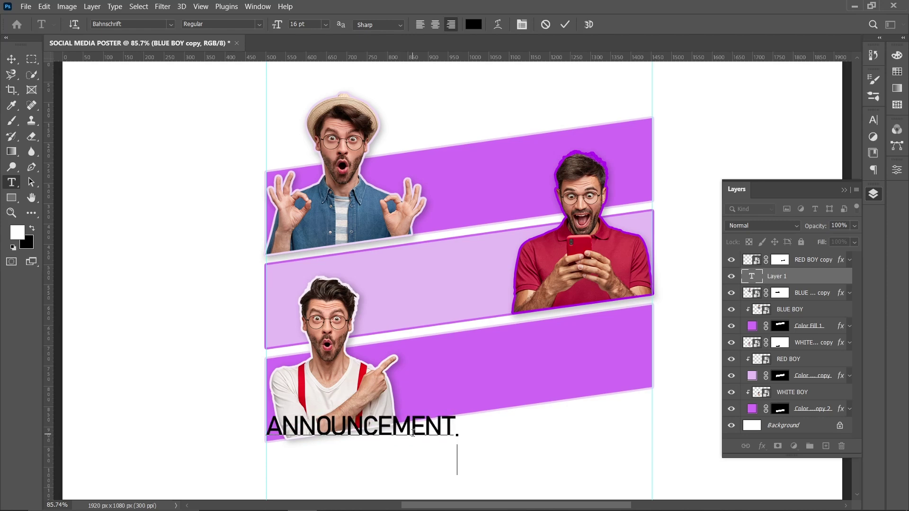
pyautogui.write('.')
pyautogui.press('Return')
pyautogui.write('COMING')
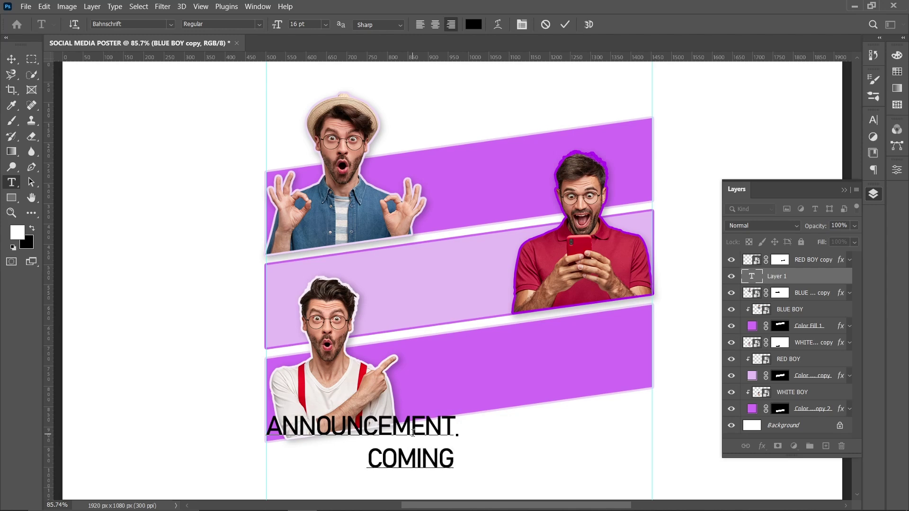
pyautogui.write(' SOON')
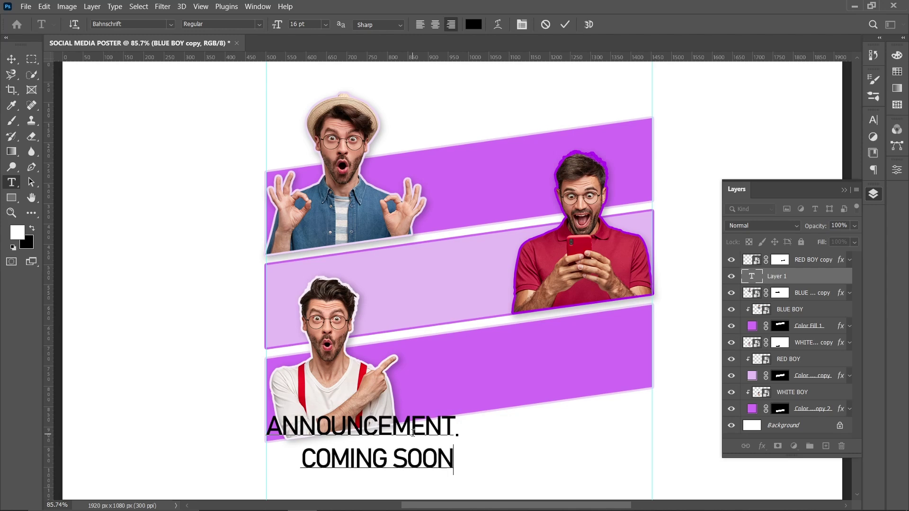
pyautogui.write('........')
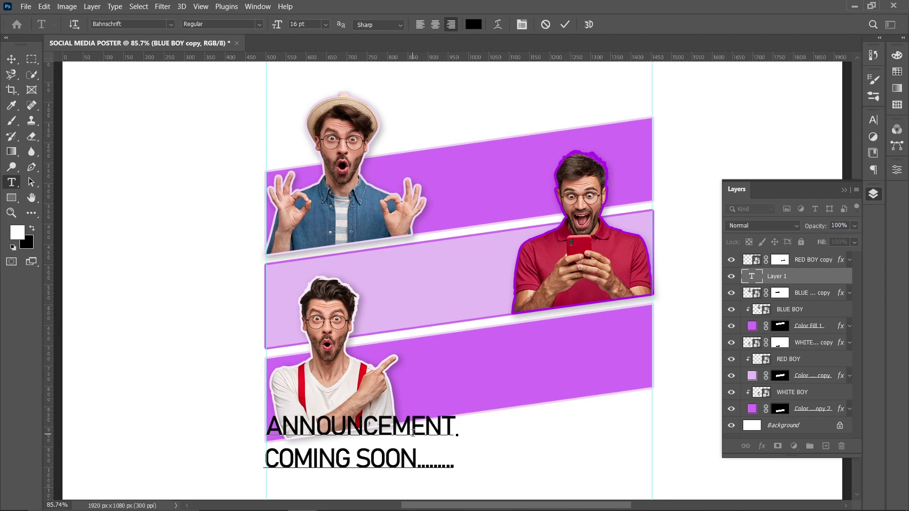
pyautogui.press('BackSpace')
pyautogui.press('BackSpace')
# Step: Set both headline lines in Century Gothic Bold
pyautogui.doubleClick(365, 422)
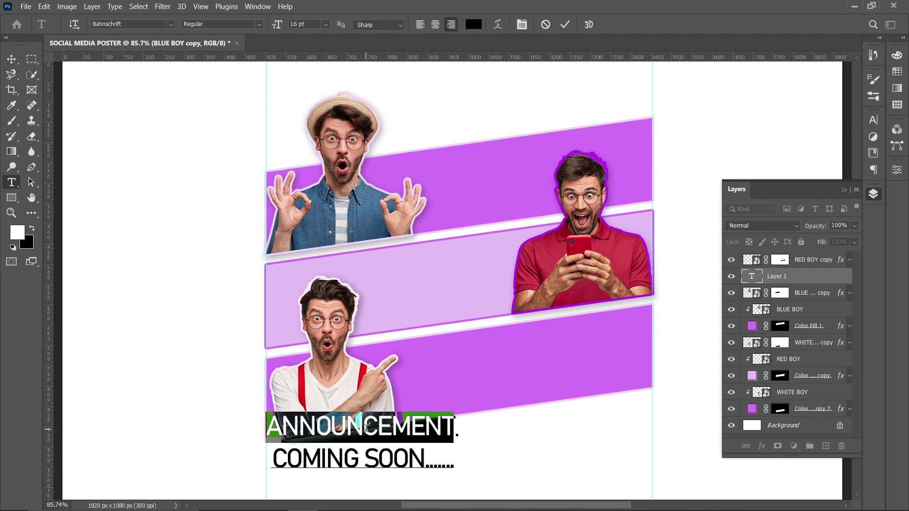
pyautogui.tripleClick(368, 429)
pyautogui.click(281, 433)
pyautogui.click(269, 430)
pyautogui.moveTo(269, 430); pyautogui.dragTo(488, 486)
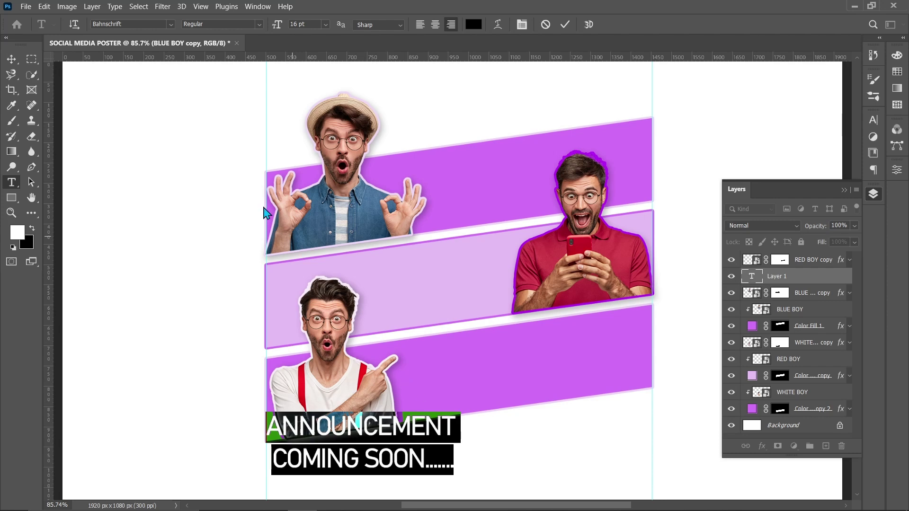
pyautogui.click(171, 24)
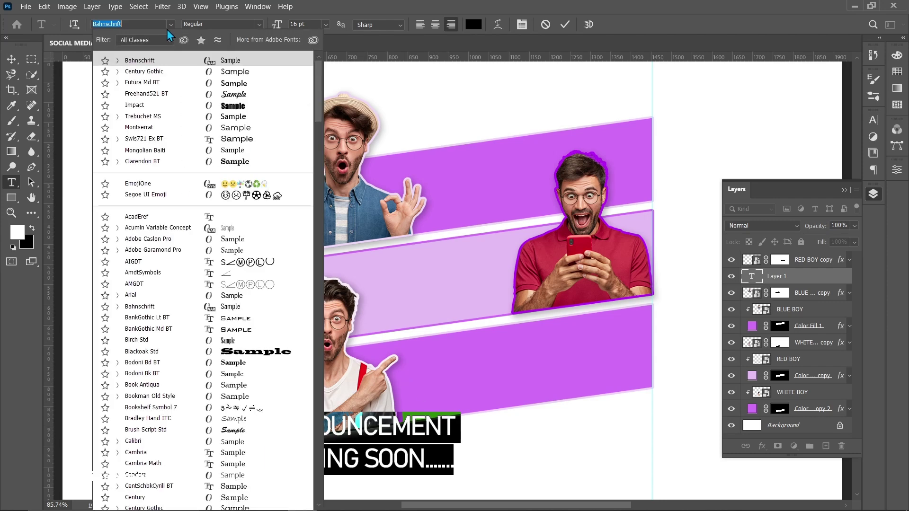
pyautogui.click(158, 72)
pyautogui.click(259, 25)
pyautogui.click(203, 52)
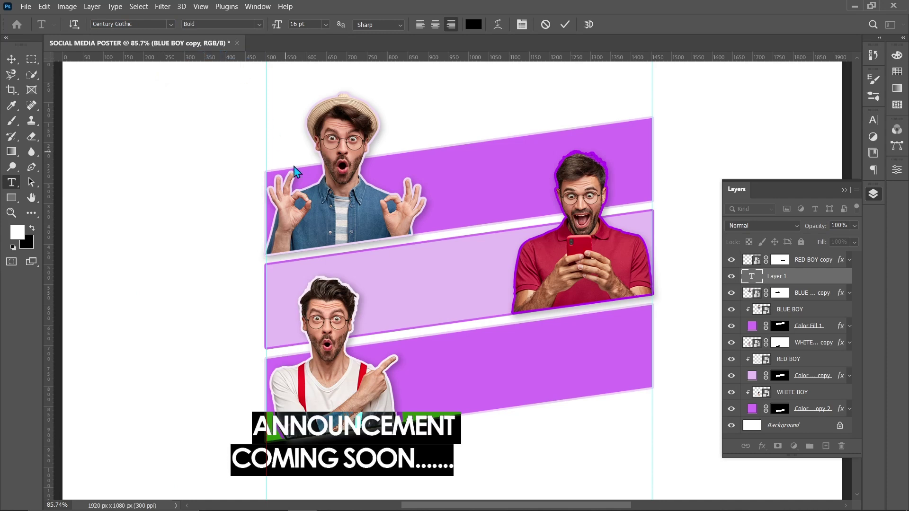
# Step: Shorten the dots after COMING SOON to three
pyautogui.click(455, 465)
pyautogui.press('BackSpace')
pyautogui.press('BackSpace')
pyautogui.press('BackSpace')
pyautogui.press('BackSpace')
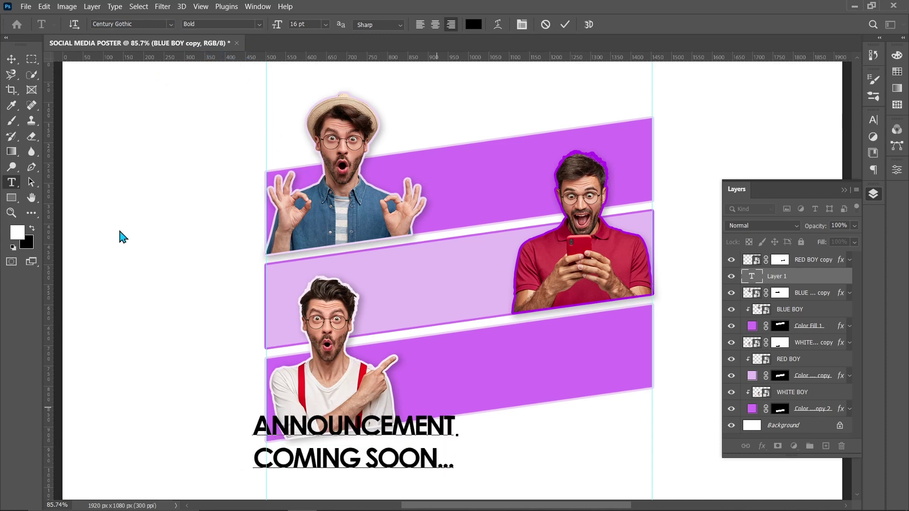
# Step: Move the headline beneath the bottom bar's right end and skew it vertically by -8.23° to follow the bar's slant
pyautogui.click(11, 59)
pyautogui.moveTo(406, 435); pyautogui.dragTo(574, 431)
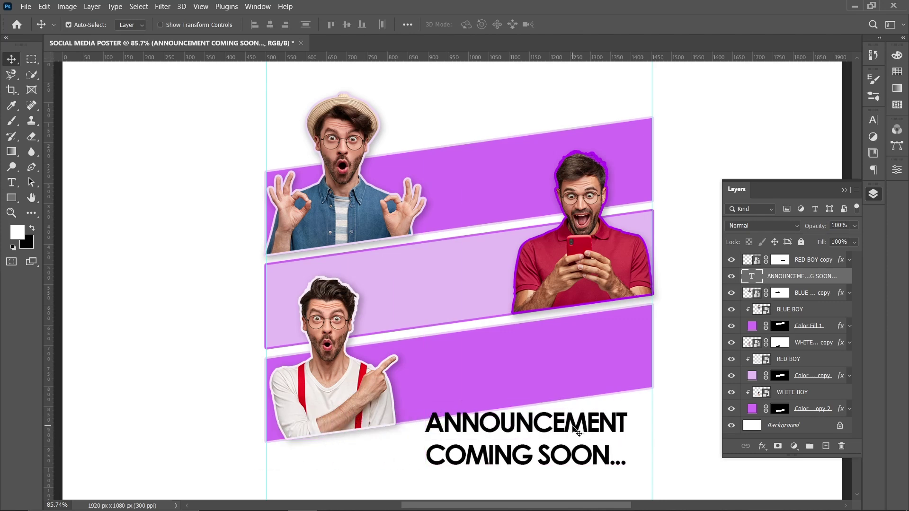
pyautogui.hotkey('ctrl', 't')
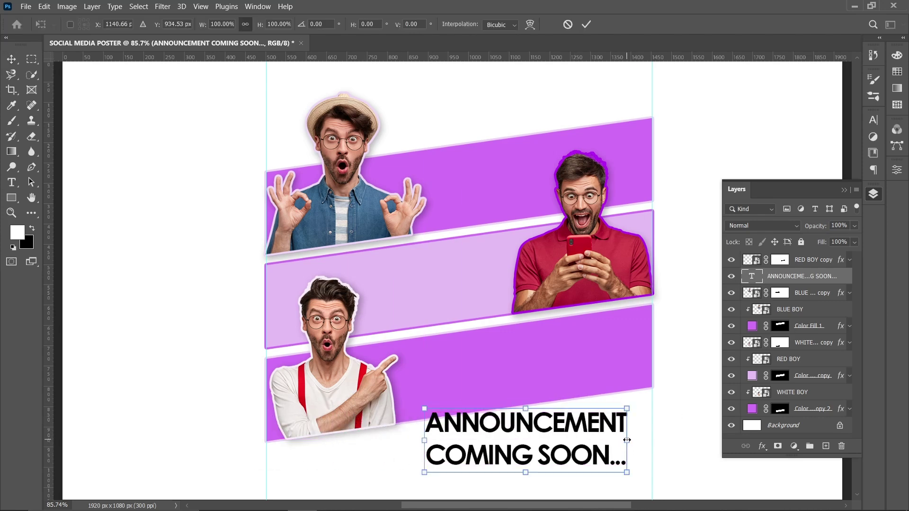
pyautogui.moveTo(519, 437); pyautogui.dragTo(527, 443)
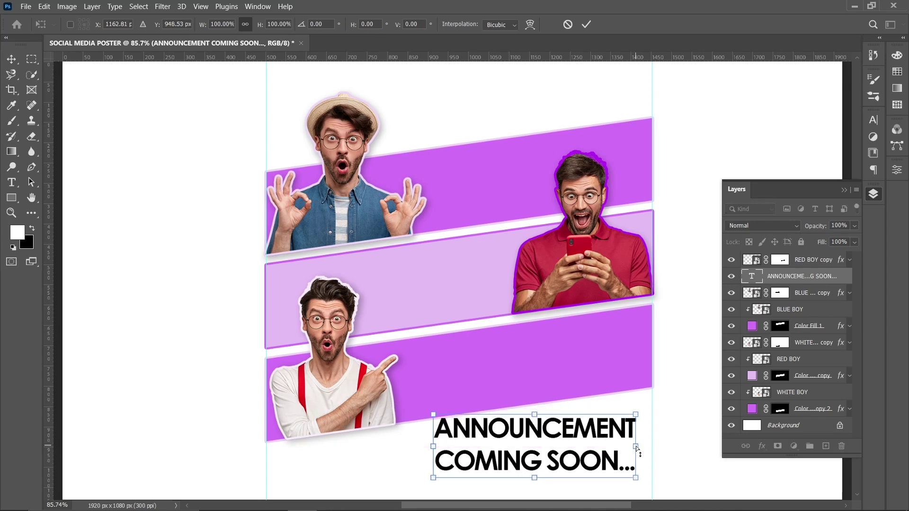
pyautogui.moveTo(636, 446); pyautogui.dragTo(640, 417)
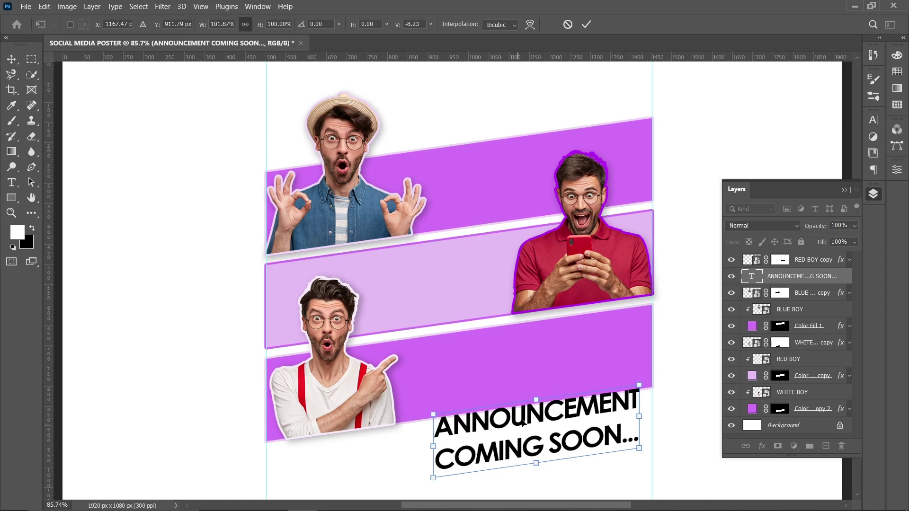
pyautogui.moveTo(521, 426)
pyautogui.mouseDown()
pyautogui.moveTo(533, 436)
pyautogui.moveTo(533, 429)
pyautogui.mouseUp()
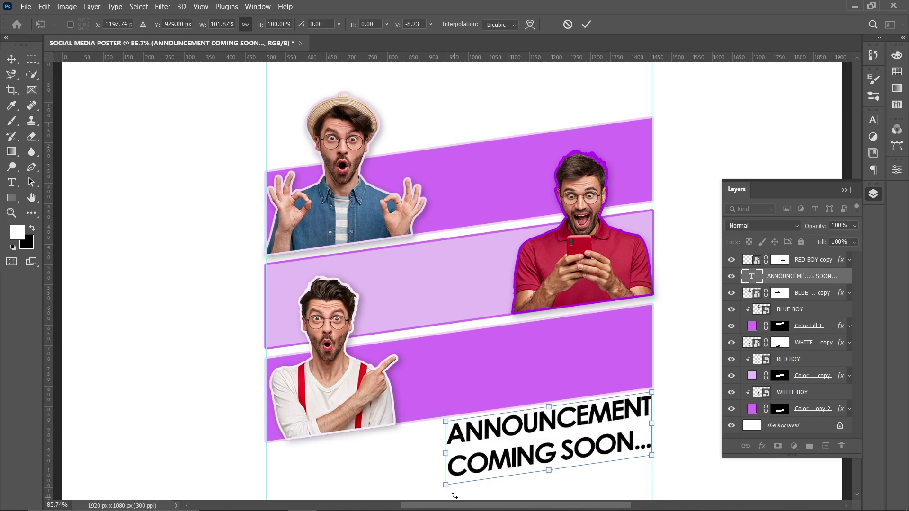
# Step: Narrow the headline to 91.12% width with a -7.84° vertical skew and apply the transform
pyautogui.moveTo(448, 485); pyautogui.dragTo(448, 484)
pyautogui.moveTo(448, 452); pyautogui.dragTo(470, 453)
pyautogui.hotkey('ctrl', 'z')
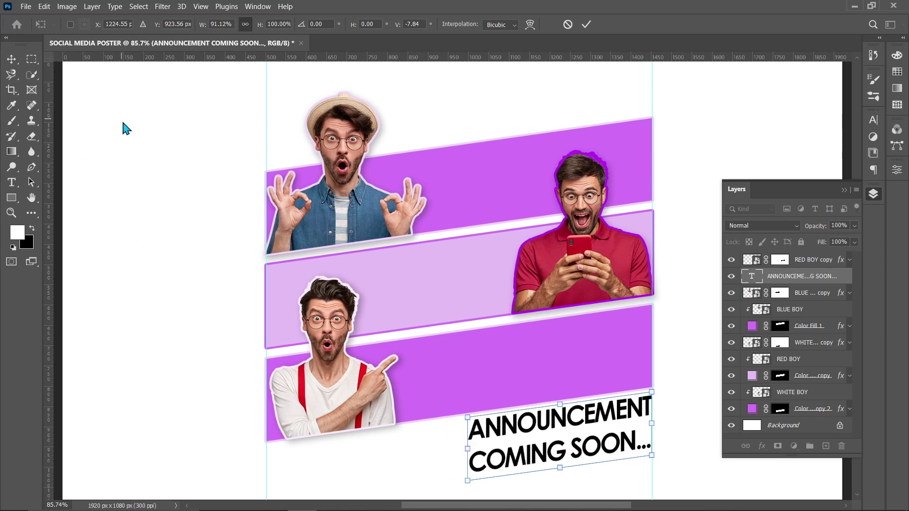
pyautogui.press('Return')
# Step: Change the colour of the whole headline text to the vivid purple aa0fe3
pyautogui.doubleClick(495, 430)
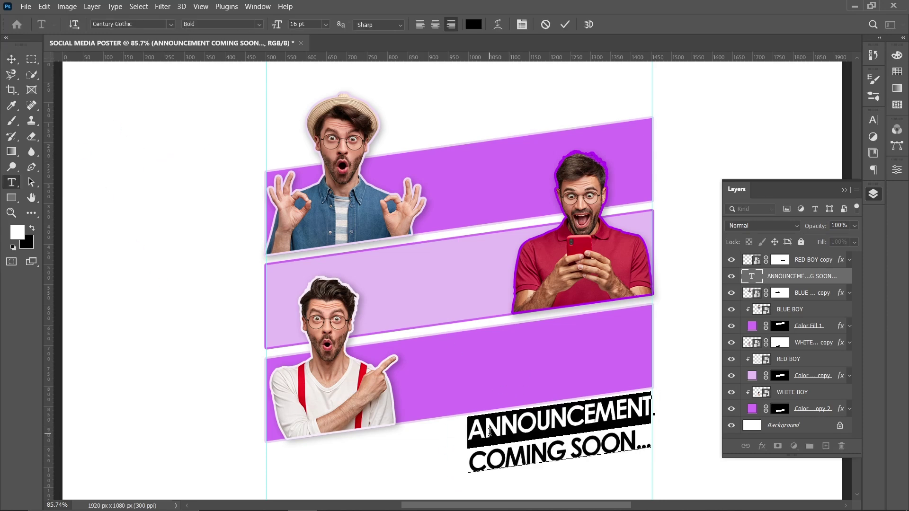
pyautogui.hotkey('ctrl', 'a')
pyautogui.click(475, 25)
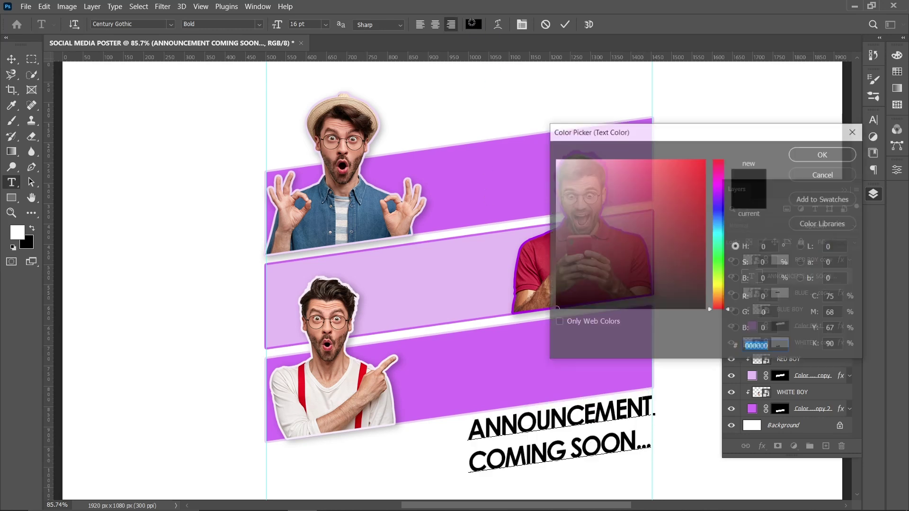
pyautogui.click(527, 173)
pyautogui.moveTo(691, 171)
pyautogui.mouseDown()
pyautogui.moveTo(696, 219)
pyautogui.moveTo(696, 177)
pyautogui.mouseUp()
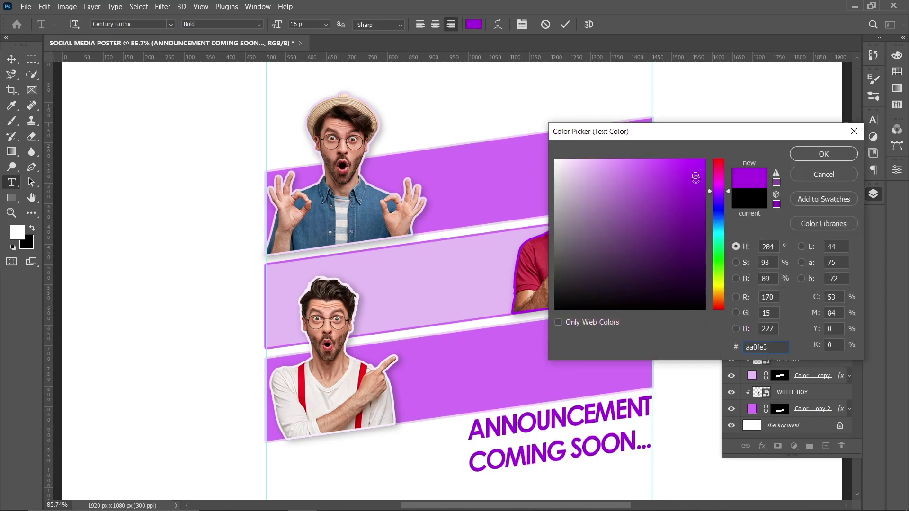
pyautogui.click(824, 154)
pyautogui.hotkey('ctrl', 'Return')
pyautogui.press('v')
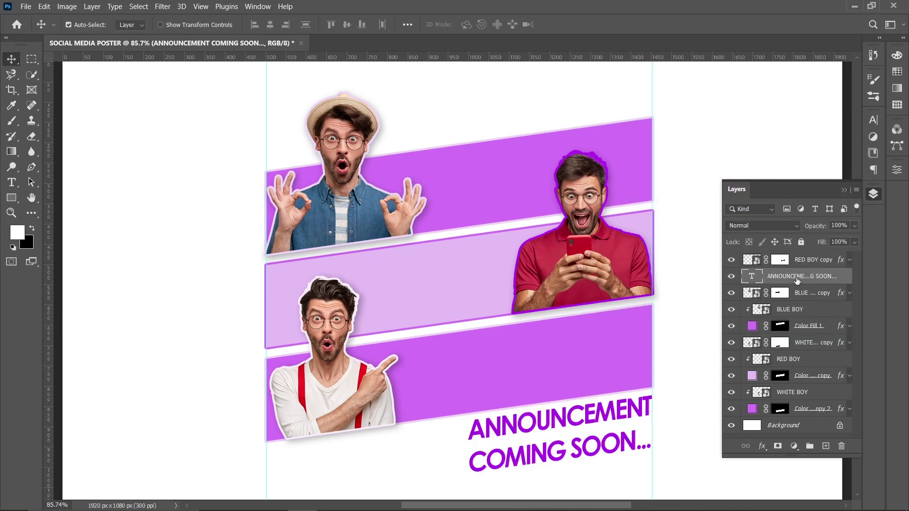
# Step: Add a left-aligned paragraph text box of Lorem ipsum above the RED BOY copy layer, beside the hat-wearing man's head
pyautogui.click(805, 260)
pyautogui.click(11, 182)
pyautogui.moveTo(406, 112); pyautogui.dragTo(585, 172)
pyautogui.click(419, 25)
pyautogui.hotkey('ctrl', 'Return')
pyautogui.press('v')
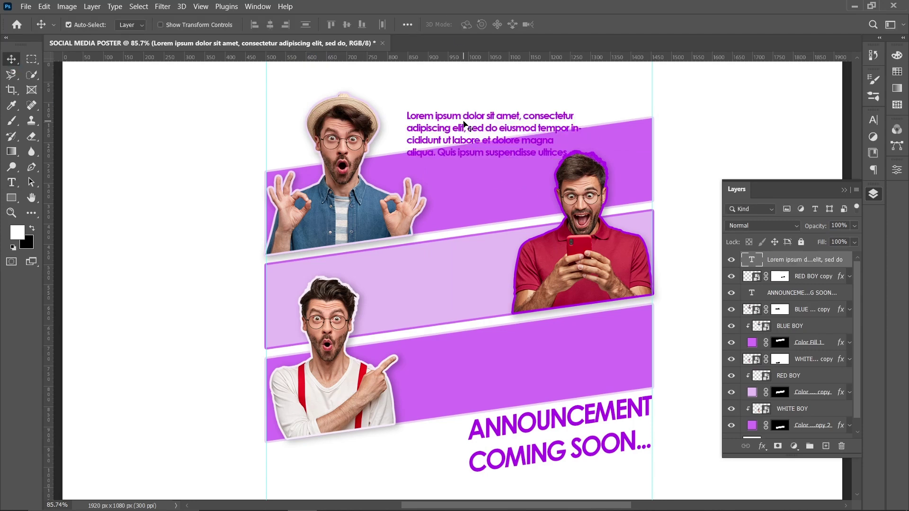
# Step: Move the Lorem ipsum paragraph onto the top bar beside the hat-wearing man and skew it vertically by about -8.8° to follow the slant
pyautogui.moveTo(464, 125); pyautogui.dragTo(494, 175)
pyautogui.hotkey('ctrl', 't')
pyautogui.moveTo(615, 186); pyautogui.dragTo(638, 155)
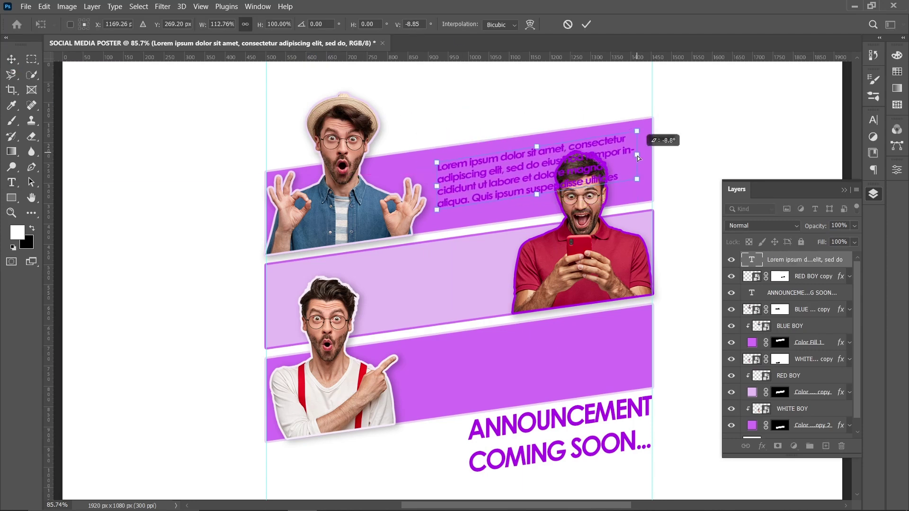
pyautogui.moveTo(490, 170); pyautogui.dragTo(617, 172)
pyautogui.press('Return')
# Step: Shorten the top bar's paragraph to two lines reading "Lorem ipsum dolor sit amet, consectetur adipiscing elit, gravida."
pyautogui.doubleClick(505, 165)
pyautogui.press('BackSpace')
pyautogui.moveTo(546, 159); pyautogui.dragTo(473, 193)
pyautogui.press('BackSpace')
# Step: Recolour the whole top bar paragraph with a near-white tone sampled from the white-shirted man's cut-out
pyautogui.doubleClick(482, 156)
pyautogui.hotkey('ctrl', 'a')
pyautogui.click(474, 24)
pyautogui.click(286, 363)
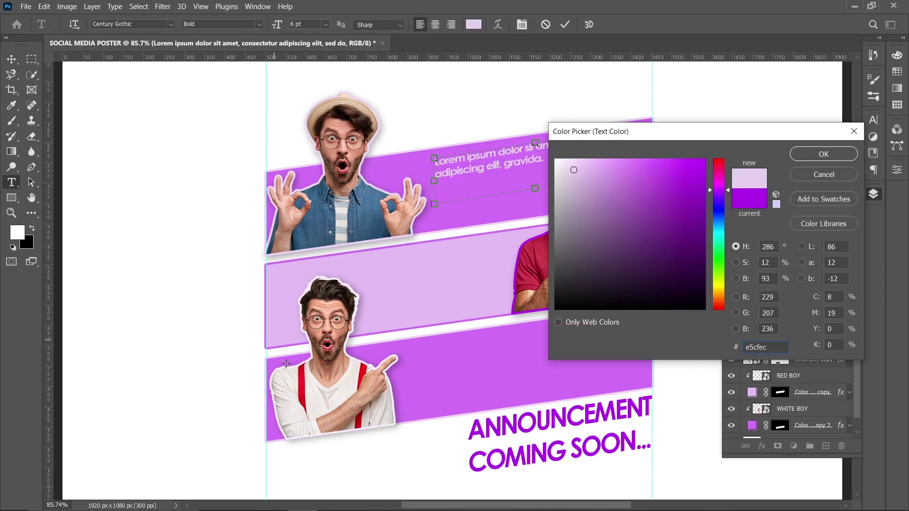
pyautogui.moveTo(286, 363); pyautogui.dragTo(287, 369)
pyautogui.press('Return')
pyautogui.hotkey('ctrl', 'Return')
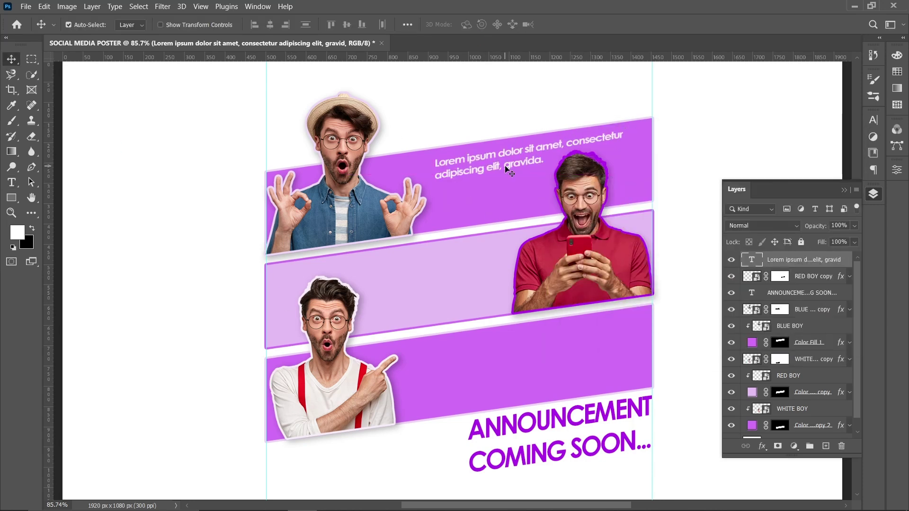
# Step: Duplicate the paragraph text onto the bottom and middle bars
pyautogui.moveTo(507, 169); pyautogui.dragTo(400, 280)
pyautogui.hotkey('ctrl', 't')
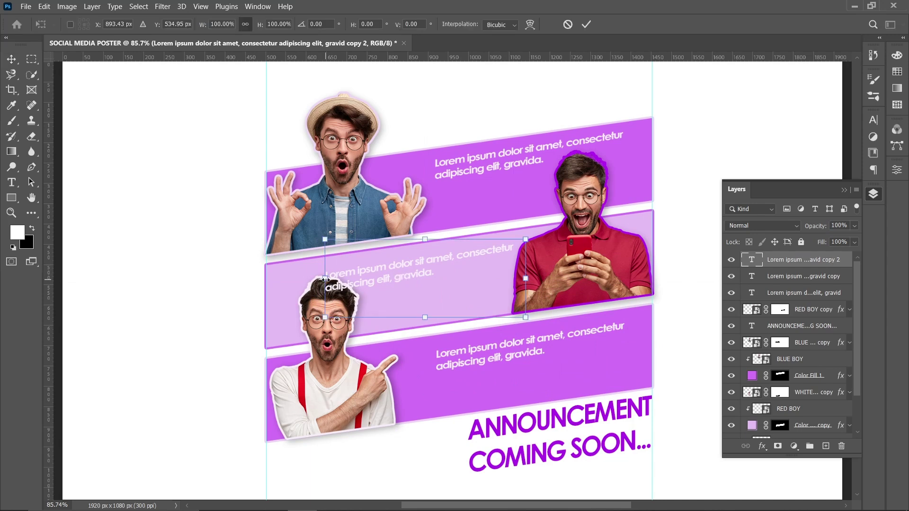
pyautogui.moveTo(325, 280); pyautogui.dragTo(322, 284)
pyautogui.press('Escape')
# Step: Right-align the middle bar's paragraph and position it just beside the red-shirted man
pyautogui.doubleClick(451, 263)
pyautogui.hotkey('ctrl', 'a')
pyautogui.click(450, 27)
pyautogui.hotkey('ctrl', 'Return')
pyautogui.moveTo(483, 257)
pyautogui.mouseDown()
pyautogui.moveTo(466, 253)
pyautogui.moveTo(471, 261)
pyautogui.mouseUp()
# Step: Change the colour of the middle bar's whole paragraph to vivid purple
pyautogui.doubleClick(471, 260)
pyautogui.hotkey('ctrl', 'a')
pyautogui.click(473, 24)
pyautogui.click(696, 178)
pyautogui.press('Return')
pyautogui.click(12, 60)
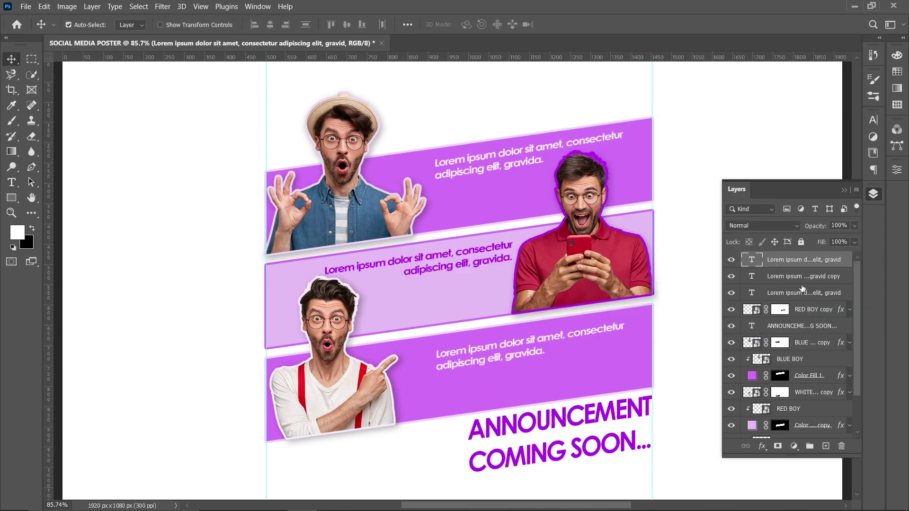
# Step: Add a linear gradient fill layer directly above the Background using the Cloud_04 preset at a 45° angle
pyautogui.scroll(-3, 802, 288)
pyautogui.click(794, 431)
pyautogui.click(794, 446)
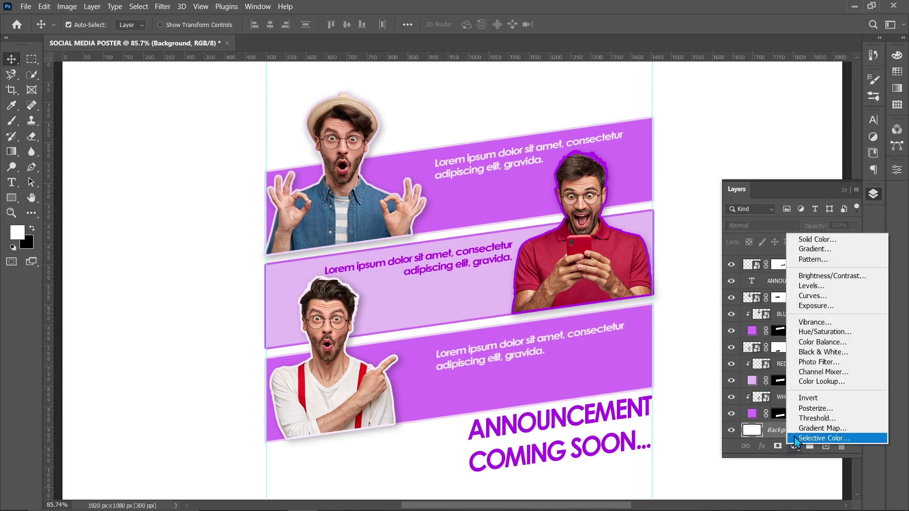
pyautogui.click(807, 251)
pyautogui.click(571, 364)
pyautogui.scroll(-5, 492, 298)
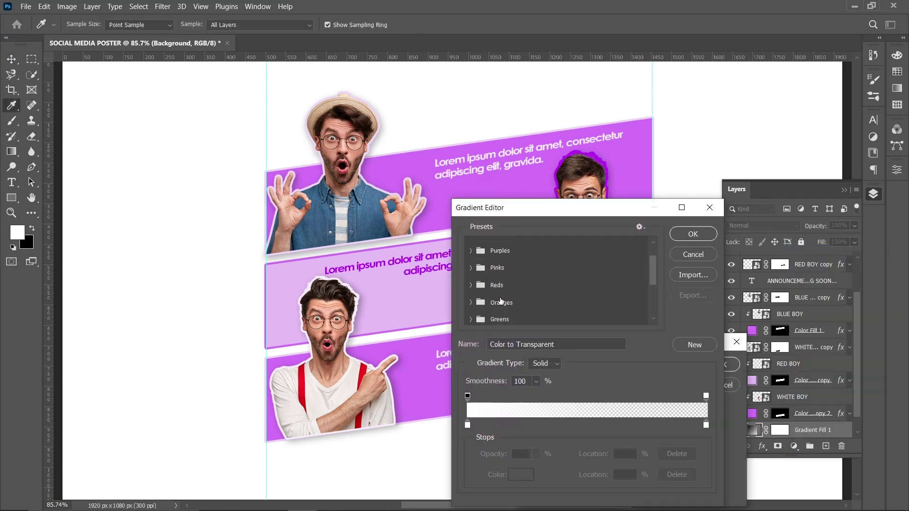
pyautogui.click(479, 302)
pyautogui.scroll(-2, 580, 300)
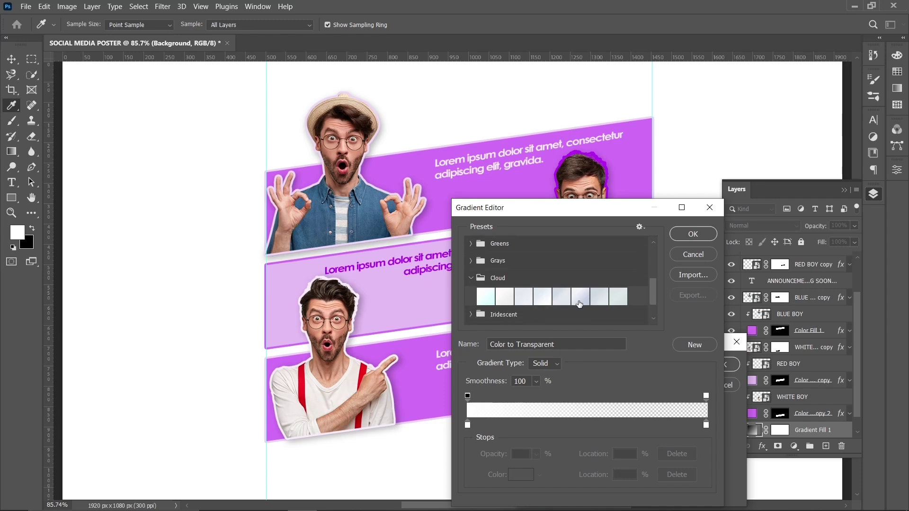
pyautogui.click(543, 287)
pyautogui.click(692, 235)
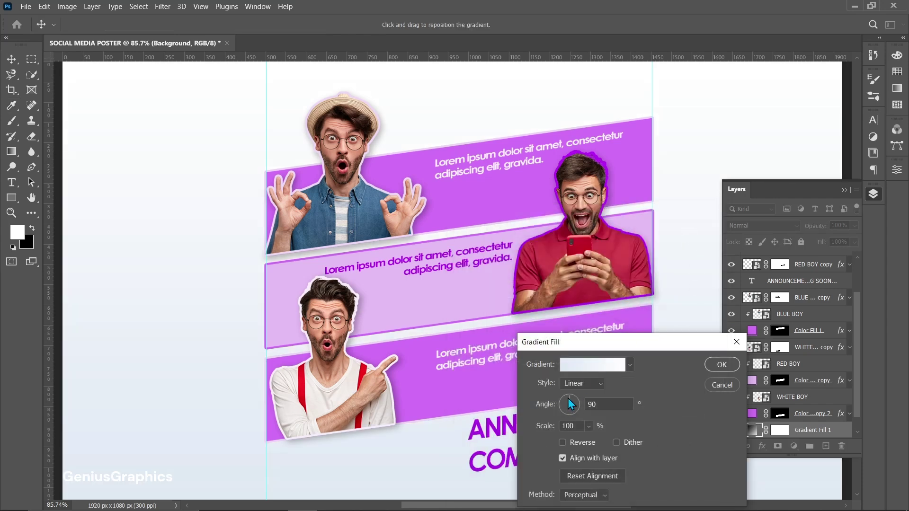
pyautogui.moveTo(600, 404); pyautogui.dragTo(583, 405)
pyautogui.write('45')
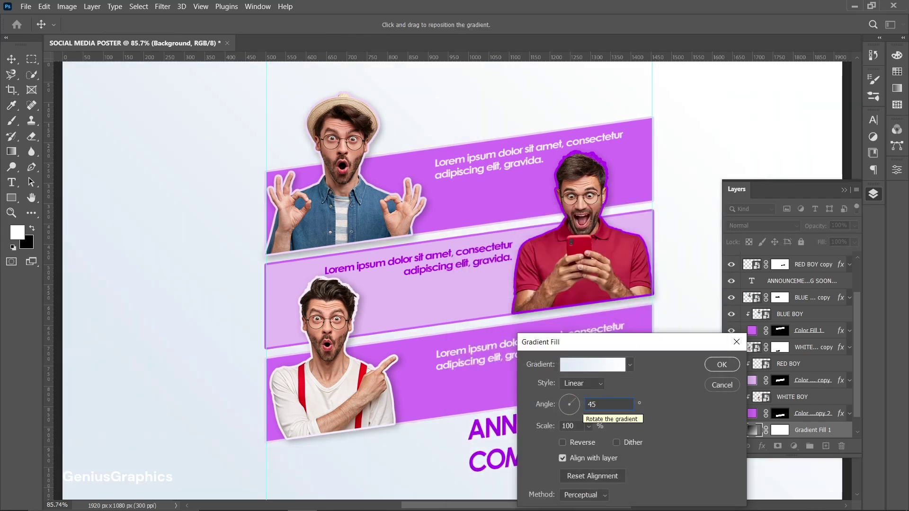
# Step: Recolour the background gradient's starting stop with the bars' purple, picked slightly lighter, keeping the white end stop
pyautogui.click(587, 366)
pyautogui.click(468, 425)
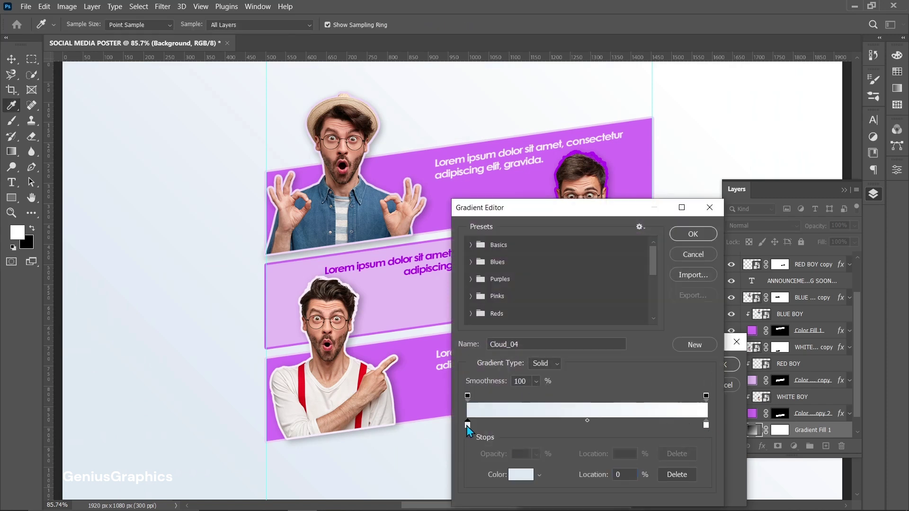
pyautogui.click(467, 426)
pyautogui.doubleClick(468, 426)
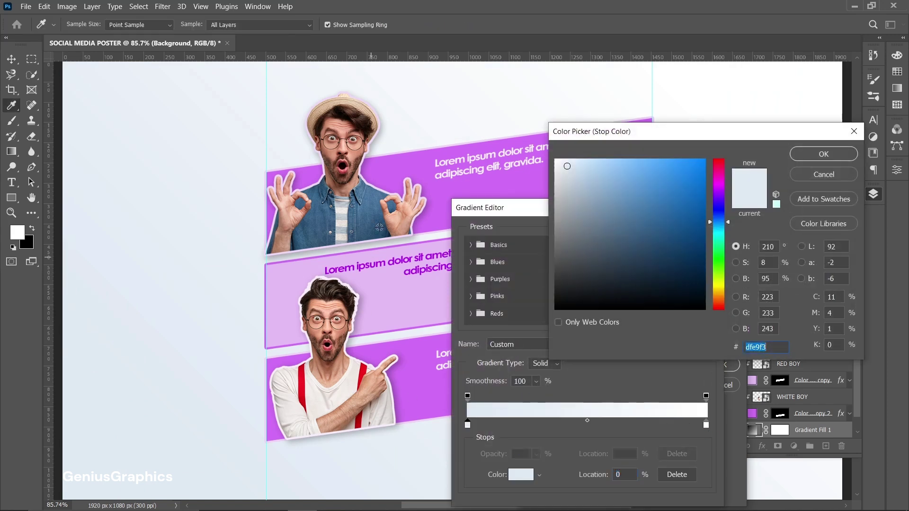
pyautogui.click(398, 292)
pyautogui.click(438, 219)
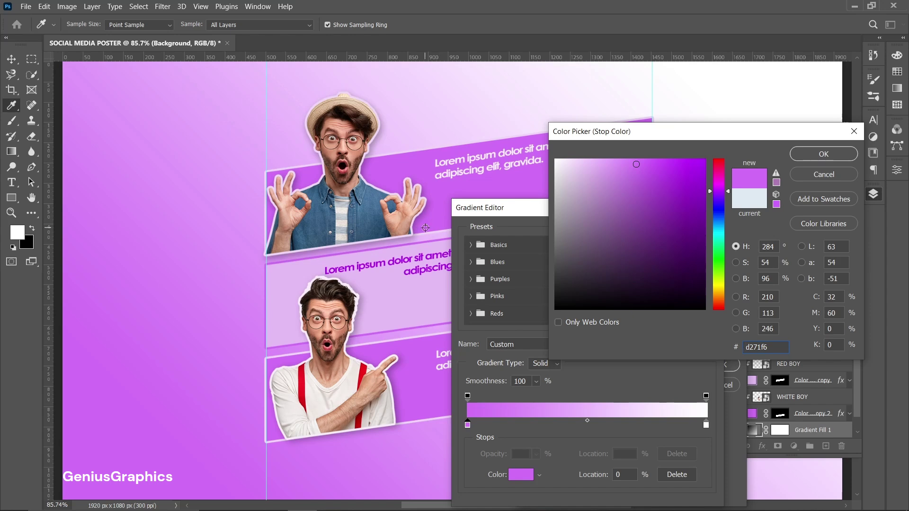
pyautogui.click(630, 164)
pyautogui.click(797, 154)
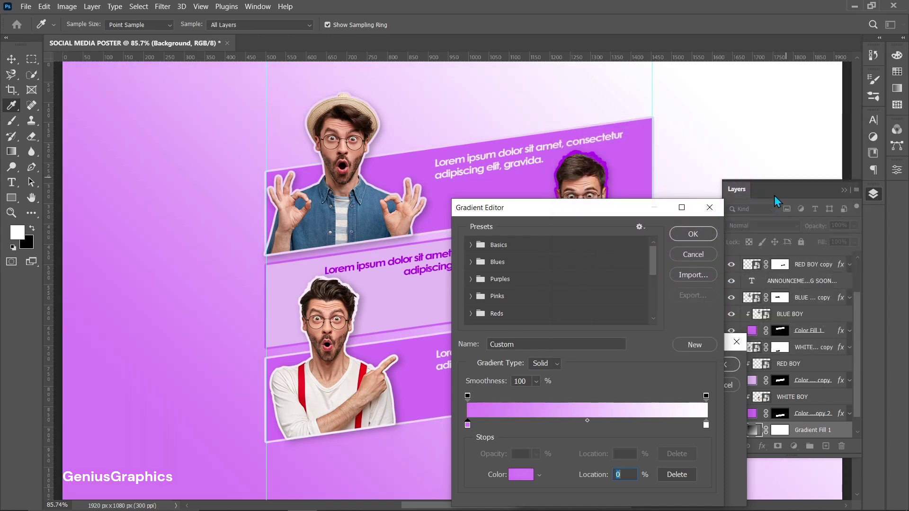
pyautogui.click(698, 236)
# Step: Set the background gradient's angle to -50°, shift its colour midpoint slightly towards the white stop, and apply the fill
pyautogui.moveTo(571, 398); pyautogui.dragTo(577, 414)
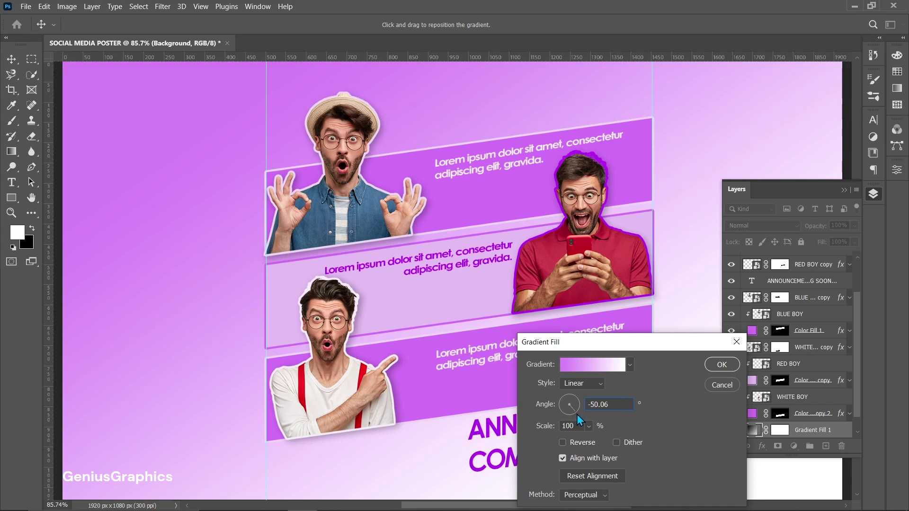
pyautogui.click(592, 365)
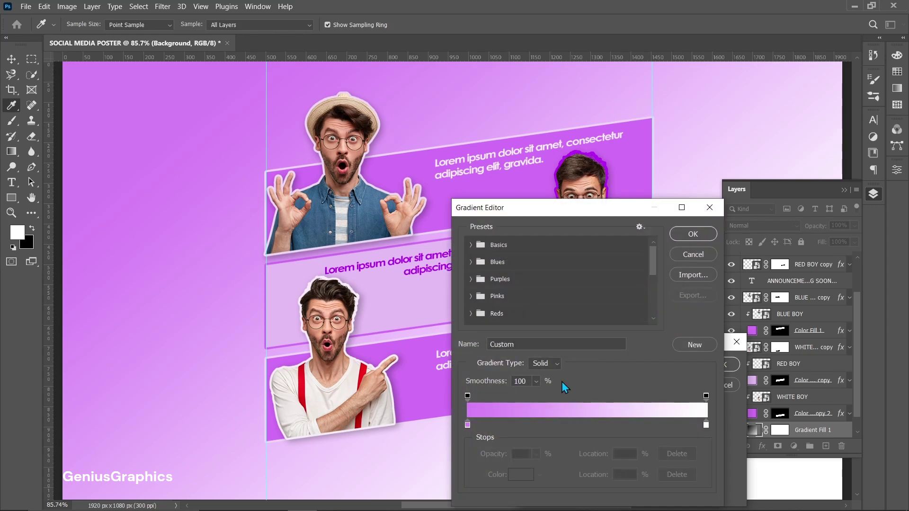
pyautogui.click(467, 425)
pyautogui.moveTo(587, 421); pyautogui.dragTo(602, 422)
pyautogui.press('Return')
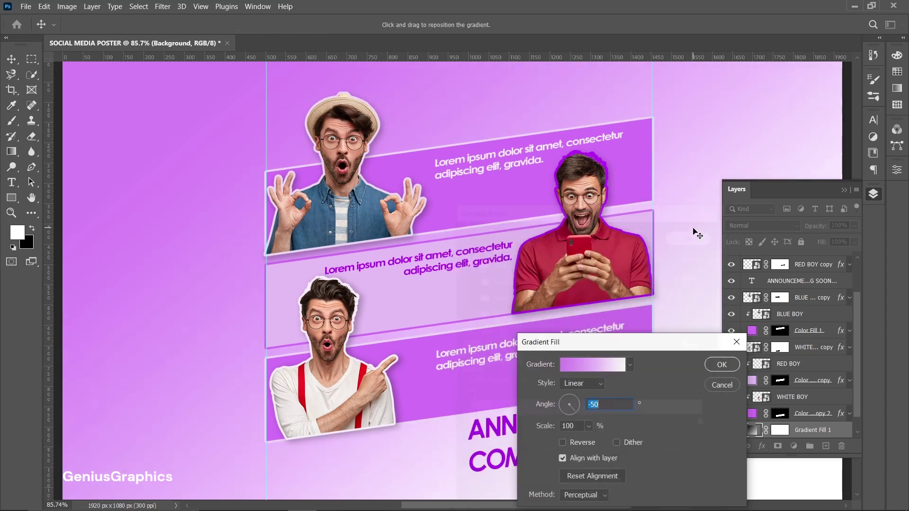
pyautogui.click(722, 365)
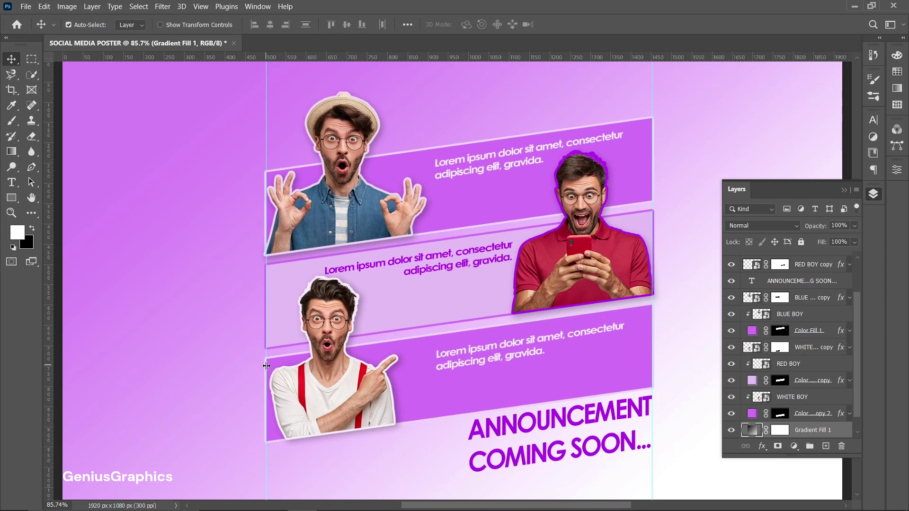
# Step: Lighten the stroke colour of the bottom bar, Color Fill 1 copy 2, to a paler lilac
pyautogui.click(420, 349)
pyautogui.scroll(-1, 796, 389)
pyautogui.click(849, 399)
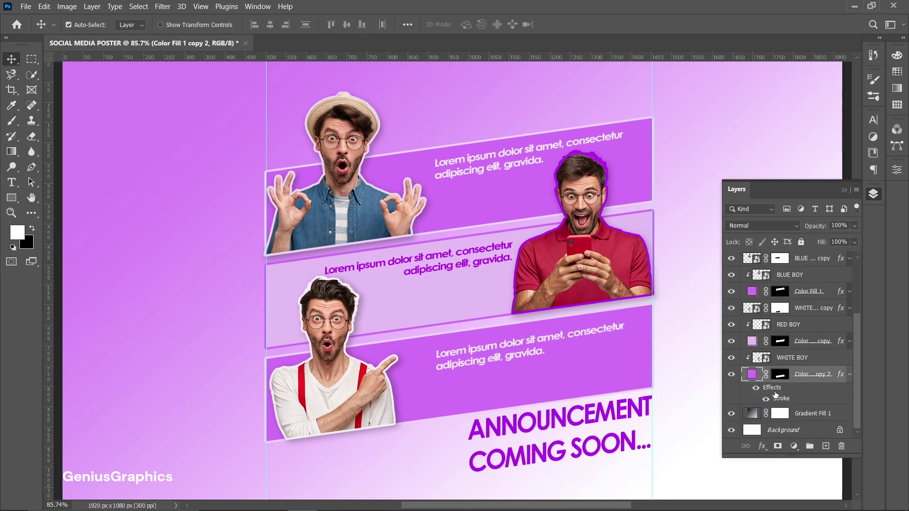
pyautogui.doubleClick(778, 399)
pyautogui.click(381, 353)
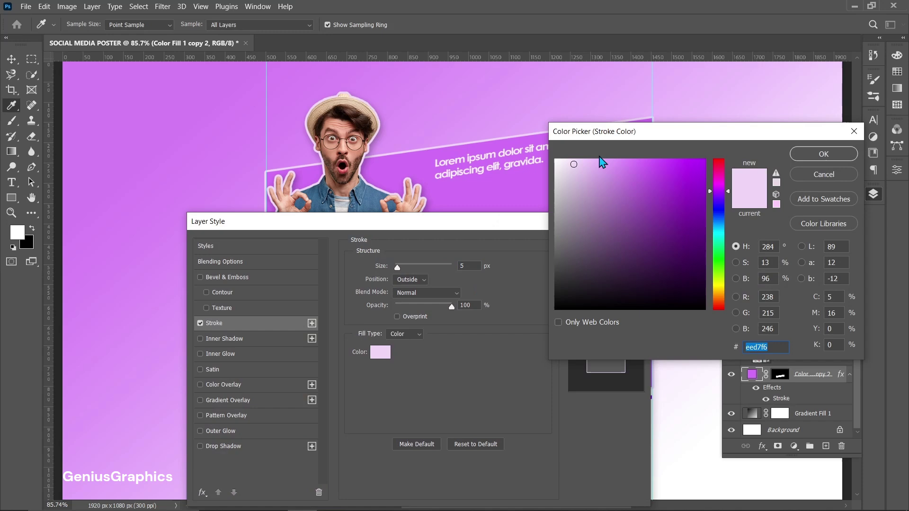
pyautogui.press('Return')
pyautogui.press('Return')
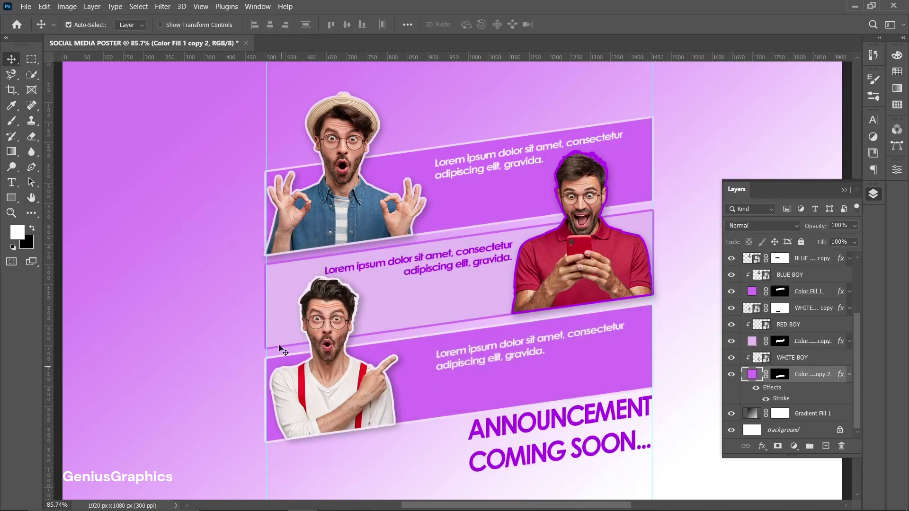
# Step: Set the stroke colour of the top bar, Color Fill 1, to the near-white lilac f8eefc
pyautogui.click(642, 185)
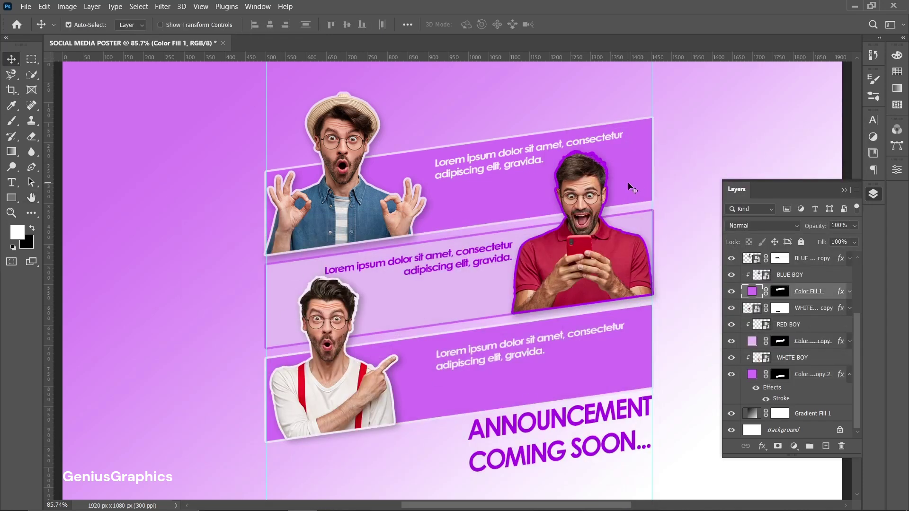
pyautogui.click(850, 292)
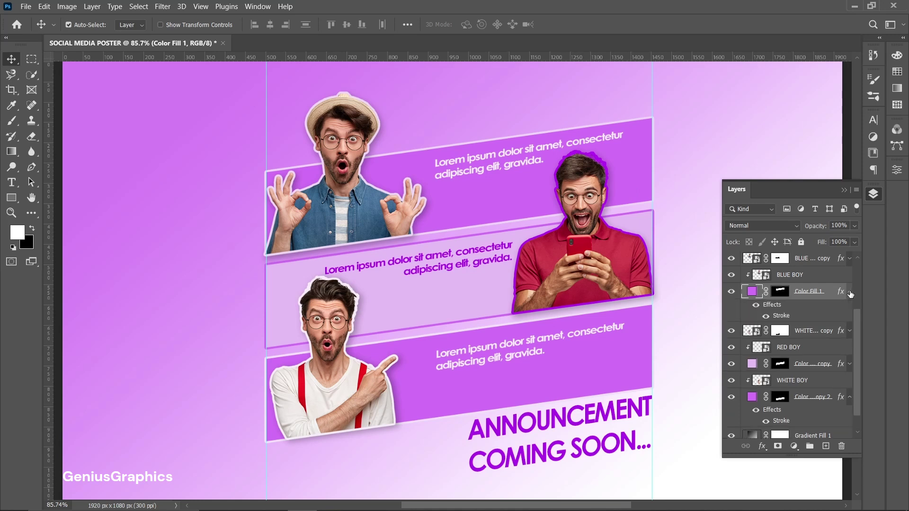
pyautogui.doubleClick(779, 317)
pyautogui.click(380, 352)
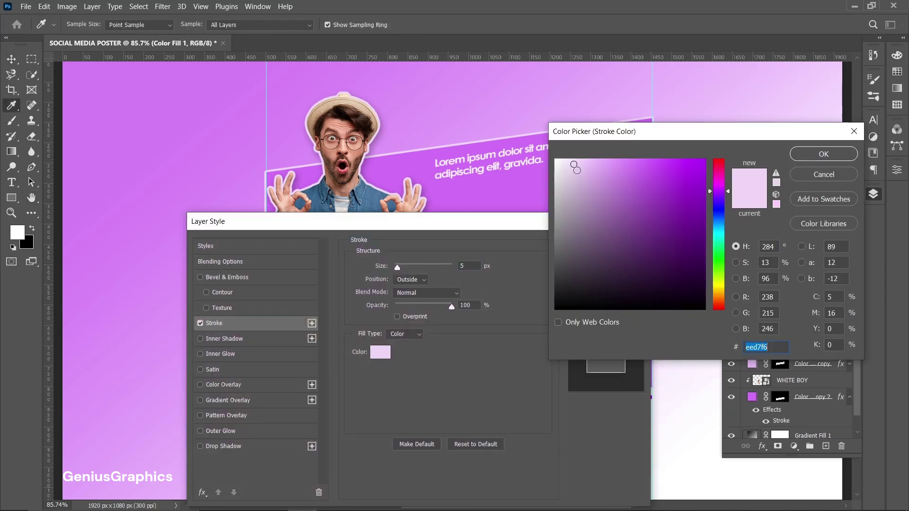
pyautogui.click(804, 155)
pyautogui.click(621, 252)
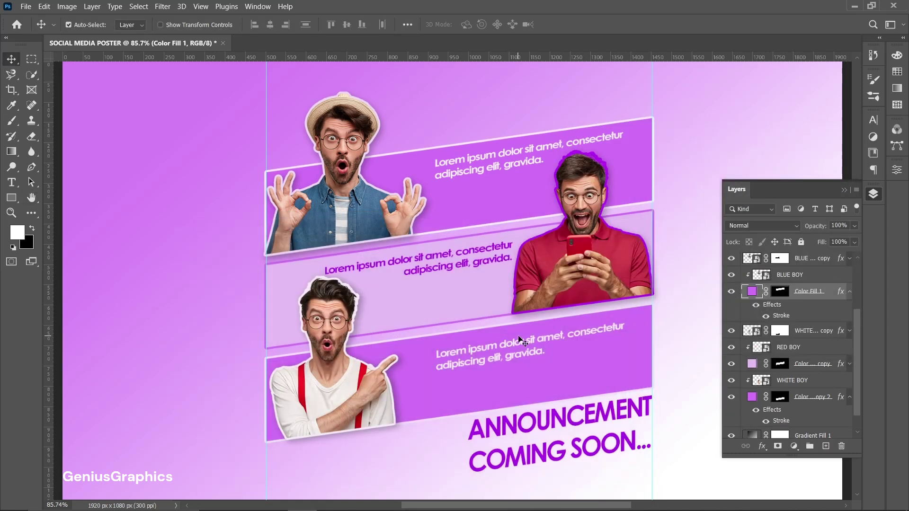
# Step: Remove both vertical guides from the canvas
pyautogui.moveTo(267, 138); pyautogui.dragTo(47, 138)
pyautogui.moveTo(653, 98); pyautogui.dragTo(38, 136)
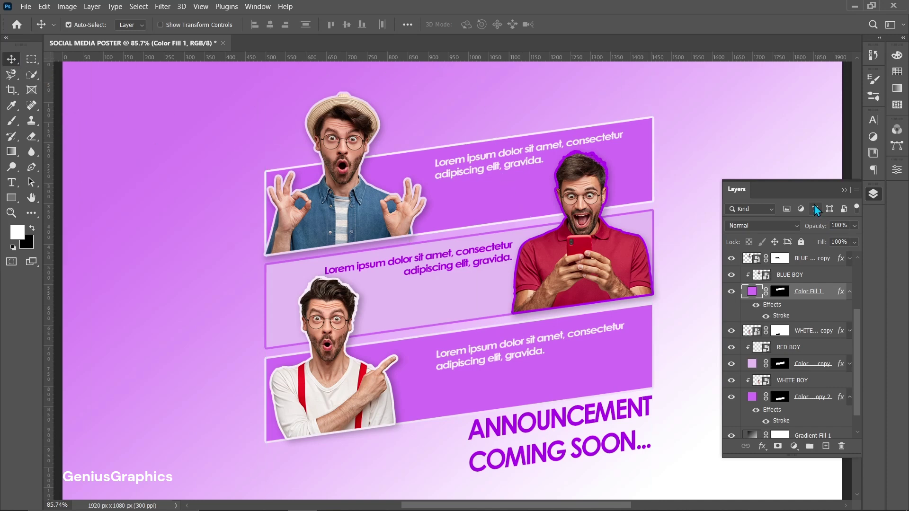